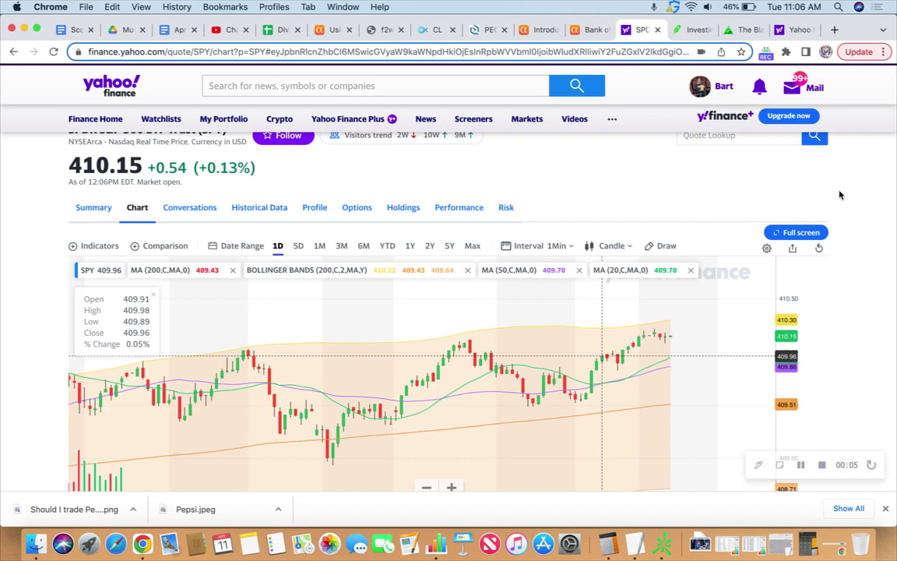
Review the SPY one-day chart and the market index summary above it.
scroll(840, 194, up, 1)
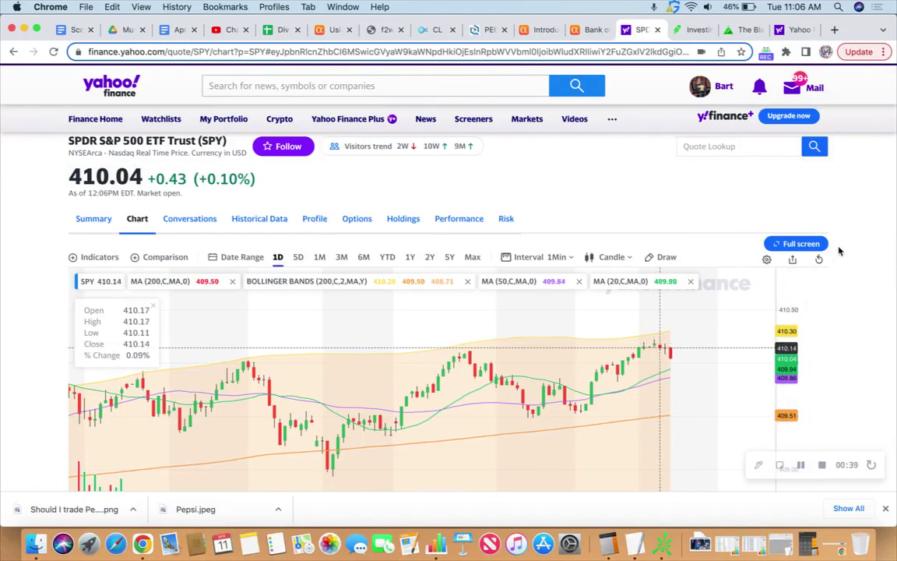
scroll(841, 249, up, 3)
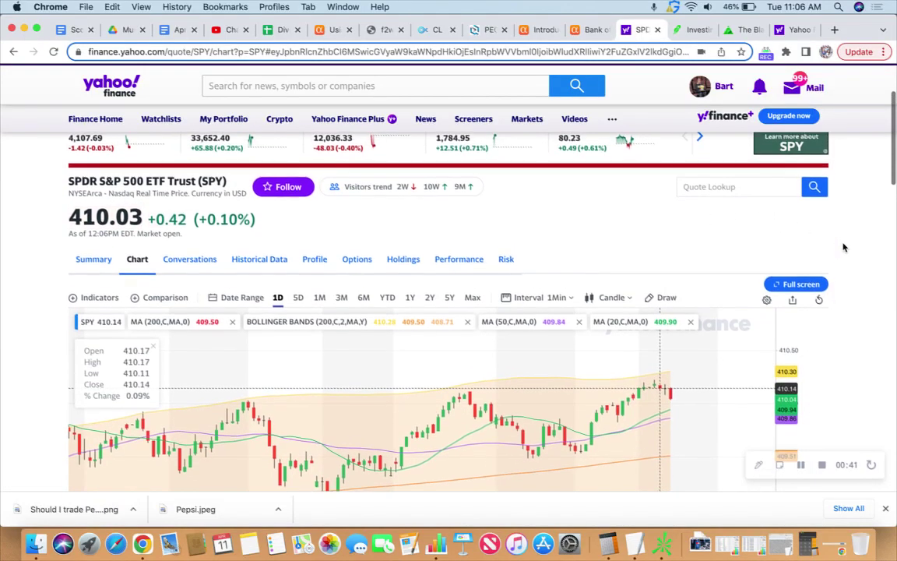
scroll(842, 248, up, 1)
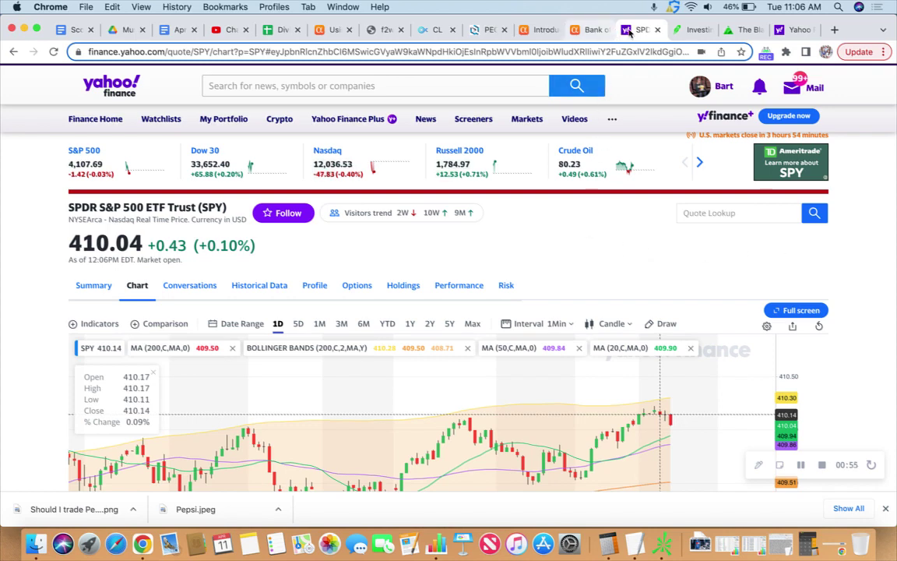
Switch to the Robinhood account page and open the DE $355 Put position from the options list.
click(690, 30)
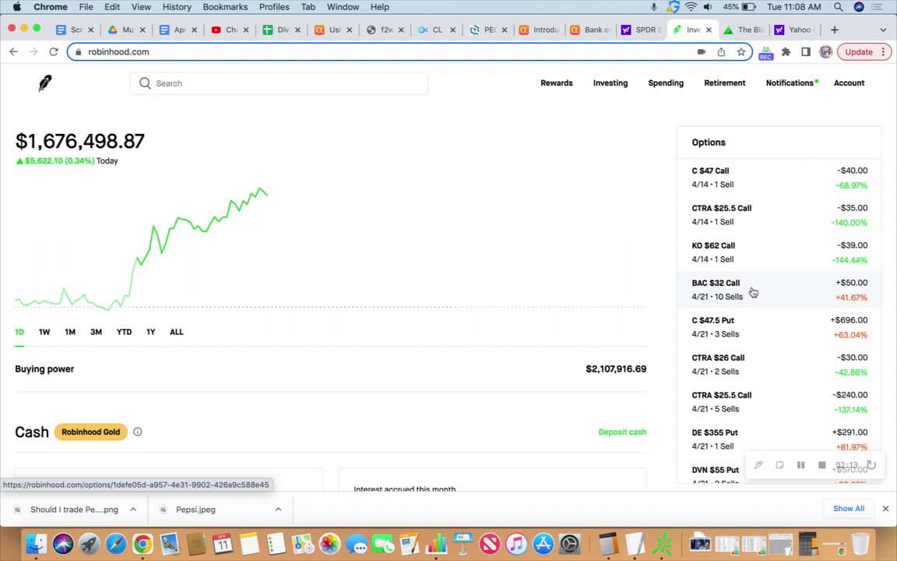
scroll(763, 252, down, 1)
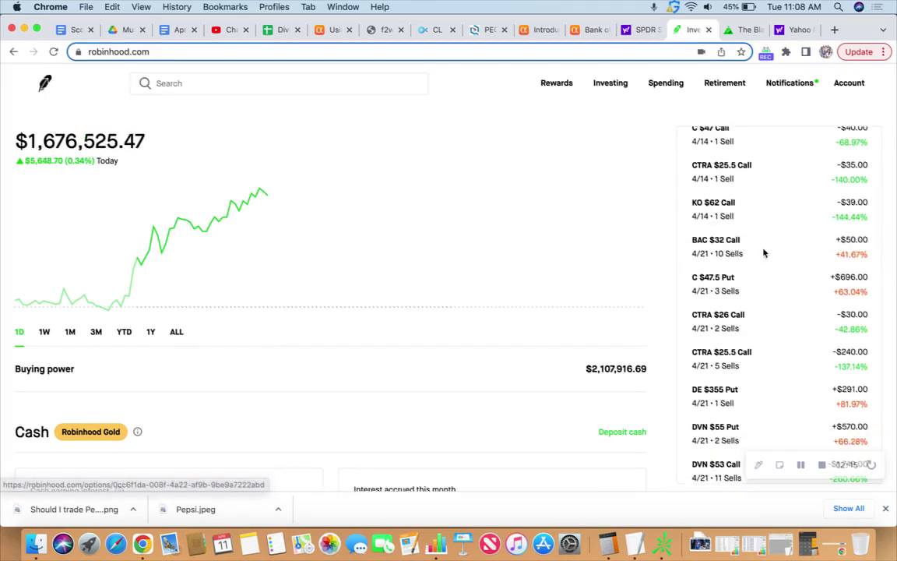
scroll(770, 210, down, 1)
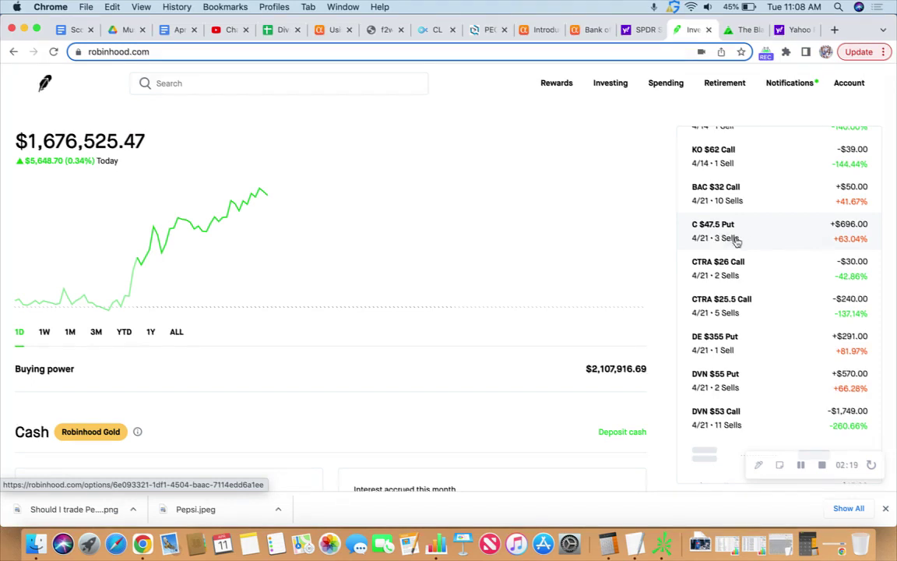
scroll(781, 233, down, 1)
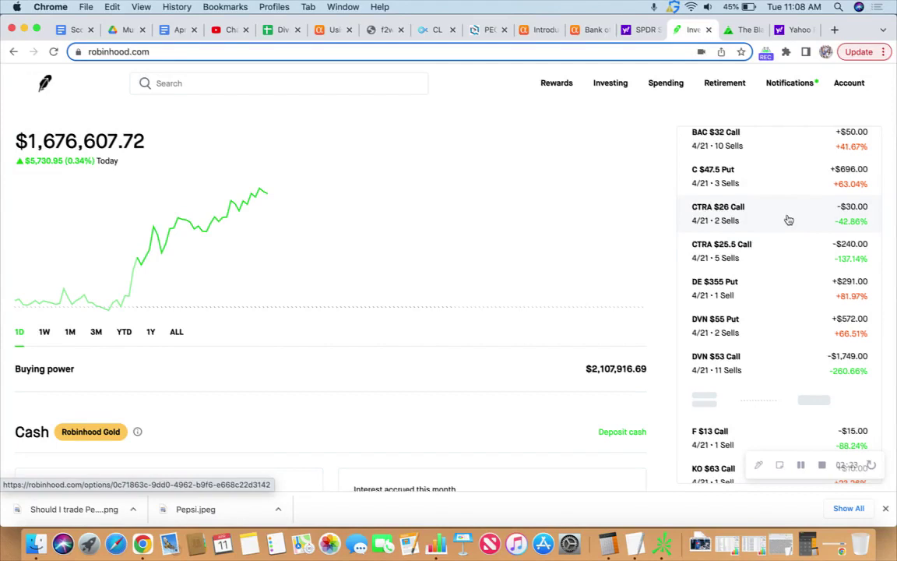
scroll(782, 225, down, 1)
scroll(785, 227, down, 2)
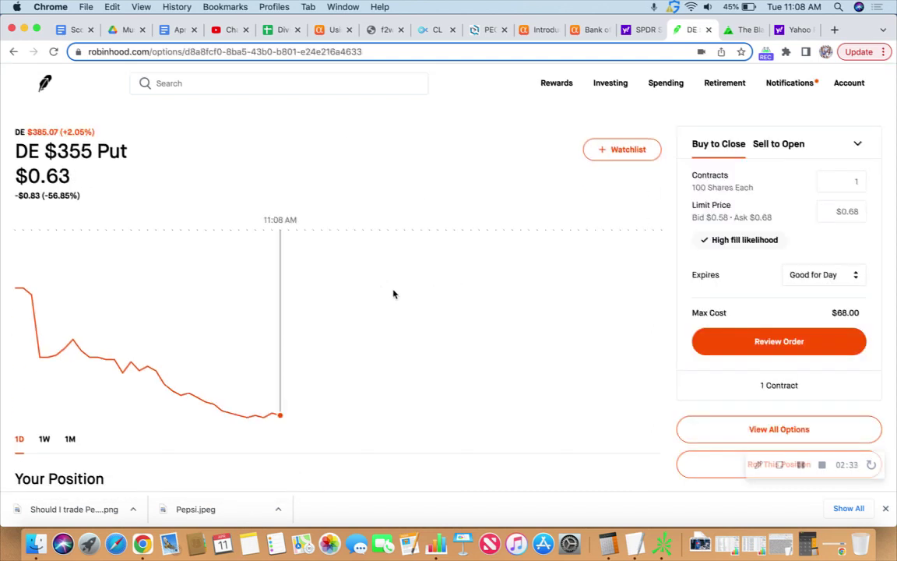
Review the DE $355 Put position and submit a one-contract buy-to-close order with a $0.62 limit price.
scroll(393, 293, down, 3)
scroll(394, 293, down, 5)
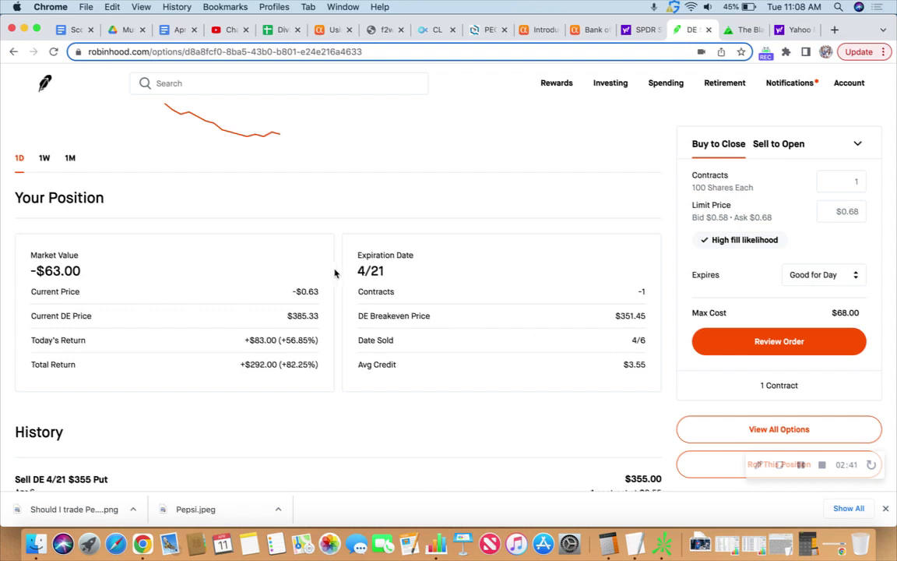
scroll(434, 335, down, 2)
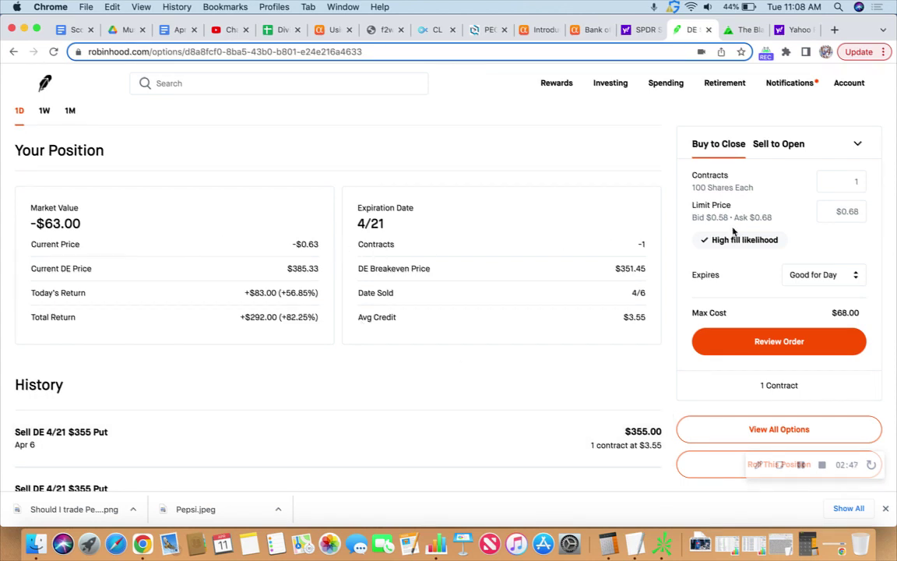
click(843, 210)
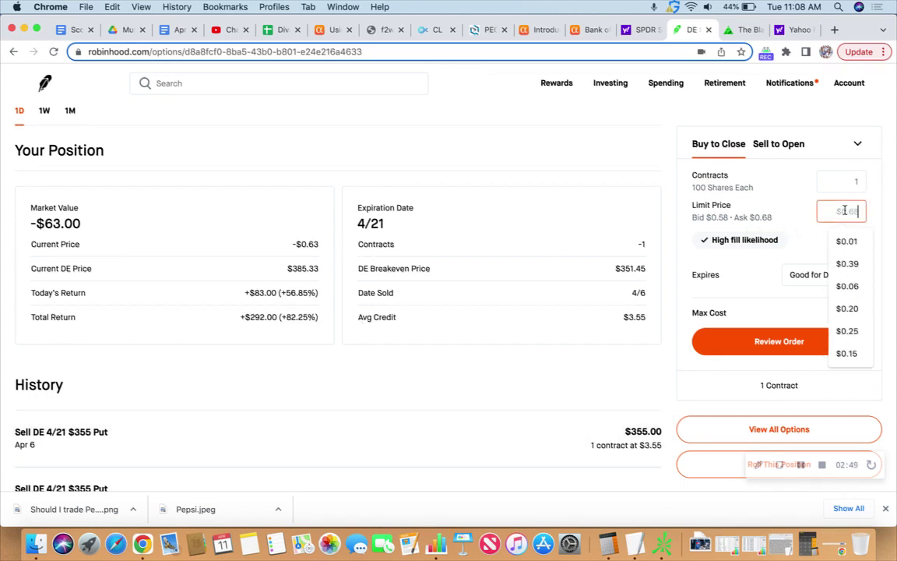
text(0.62)
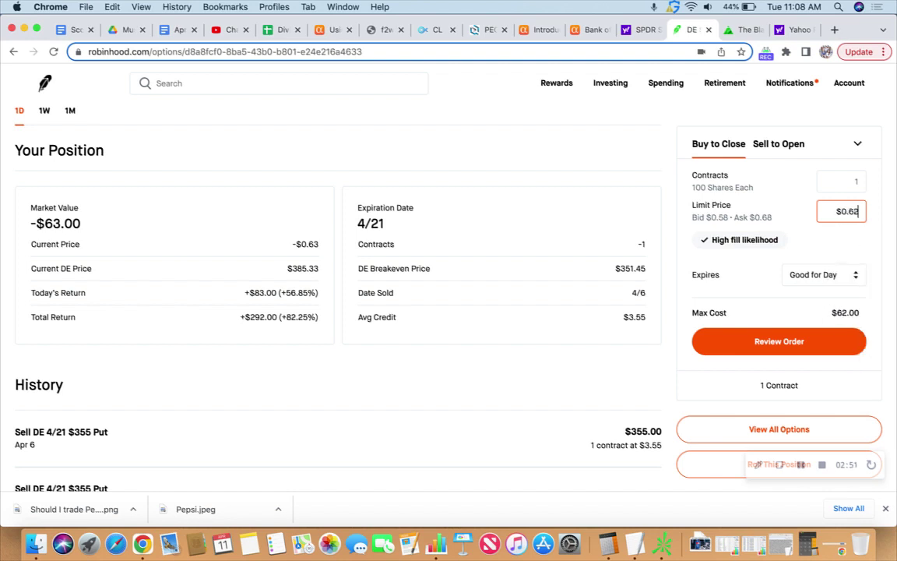
click(773, 345)
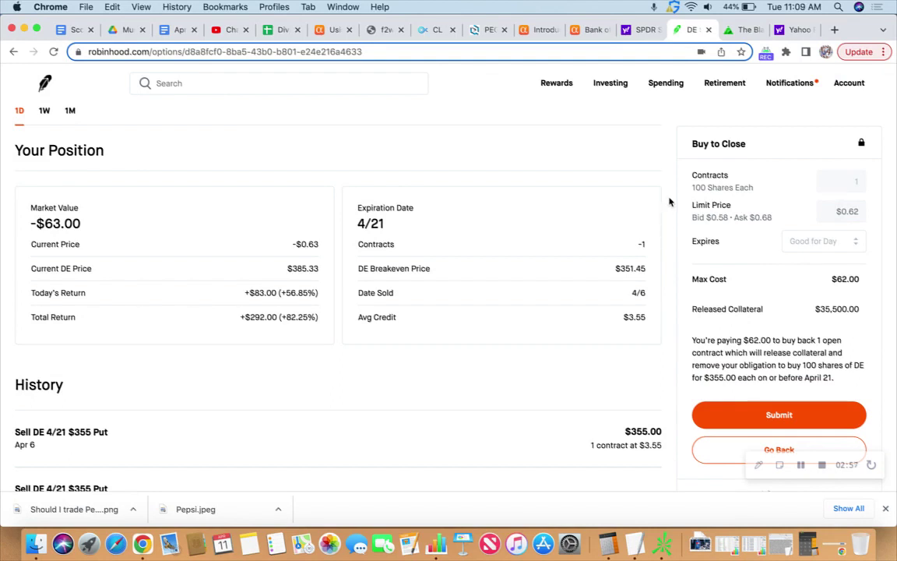
click(767, 413)
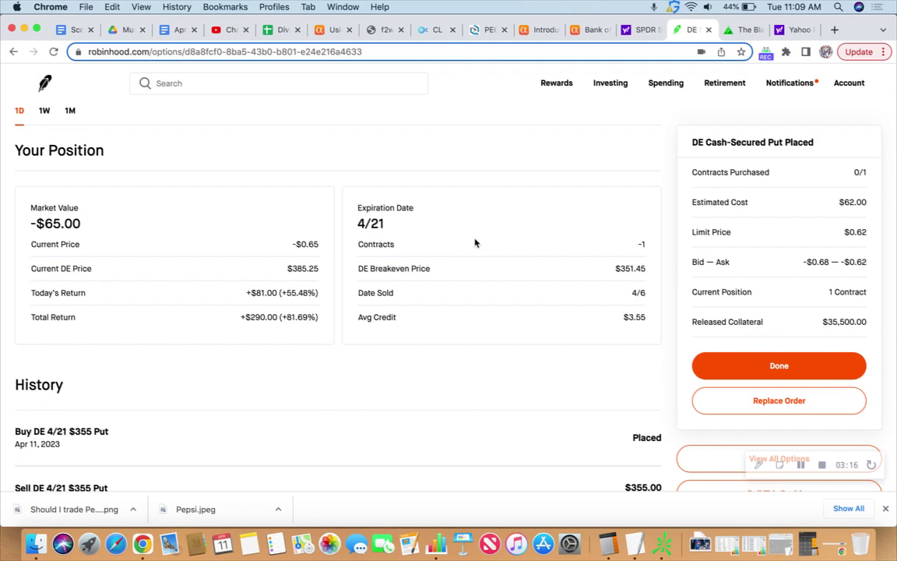
Open Calculator and work out the put's profit by subtracting the 65 current value from the 355 premium.
scroll(394, 243, down, 1)
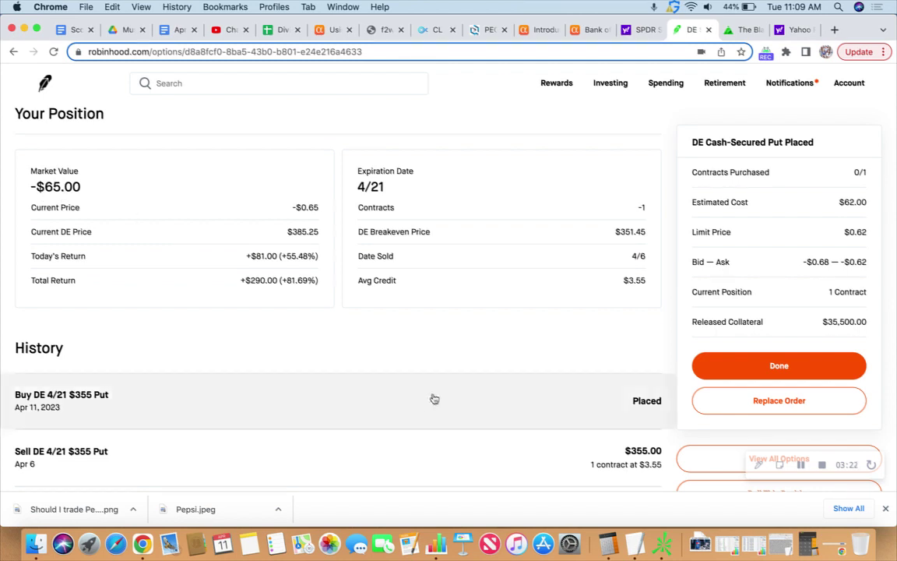
click(806, 549)
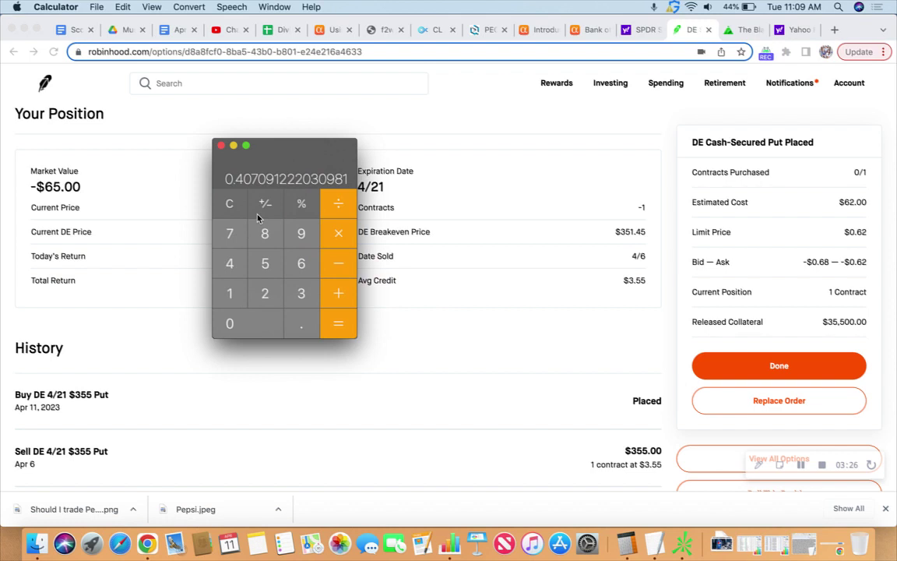
drag(276, 161, 240, 161)
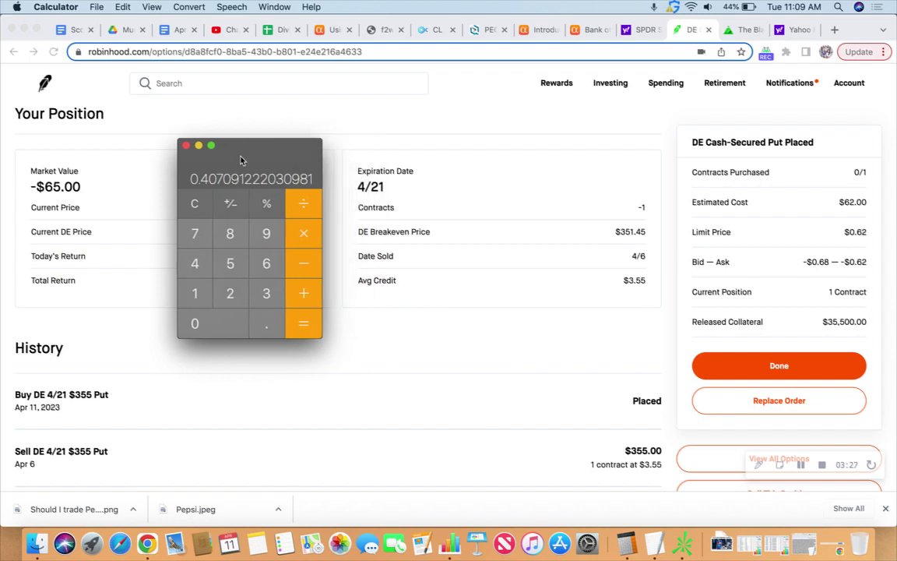
text(355)
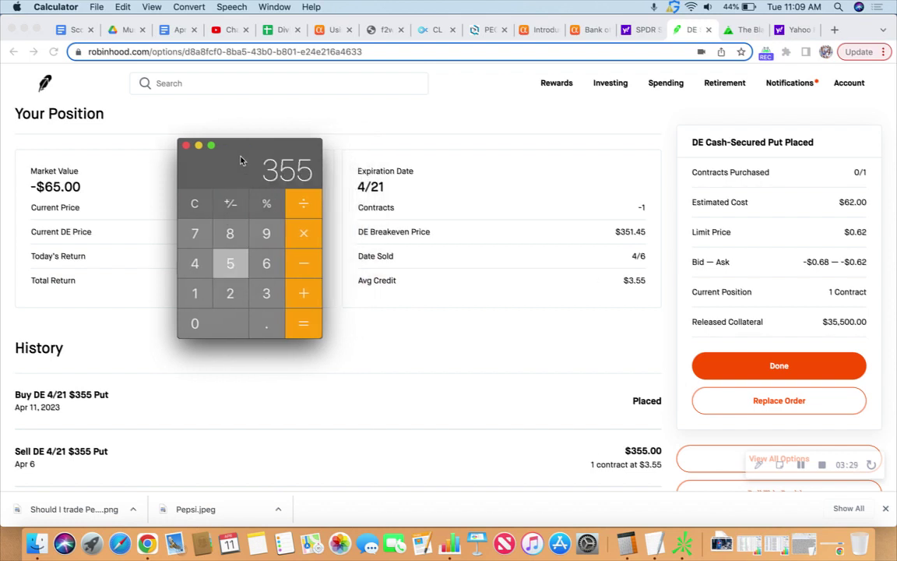
key(BackSpace)
key(BackSpace)
key(BackSpace)
text(65)
key(BackSpace)
key(BackSpace)
text(290)
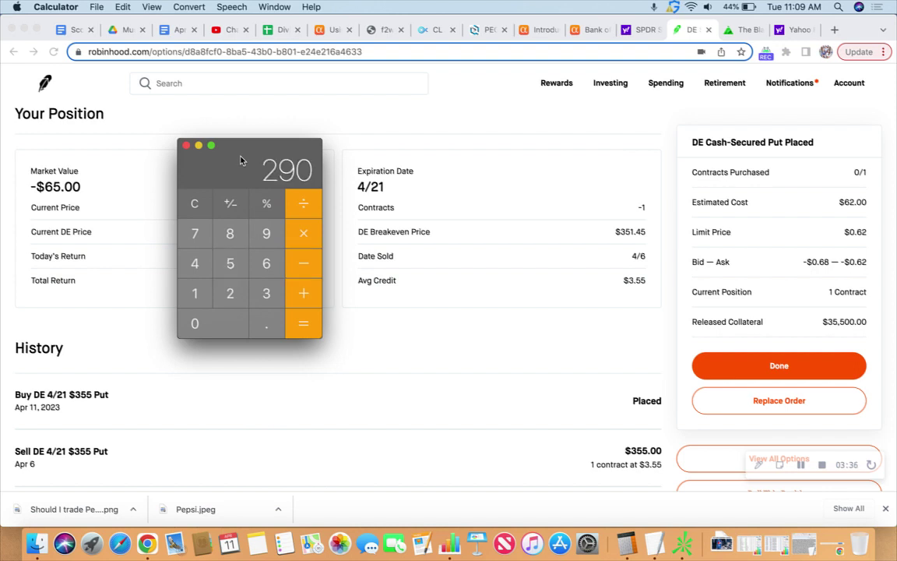
Divide the 290 profit by the 35500 collateral to get the trade's return.
key(Escape)
text(35500)
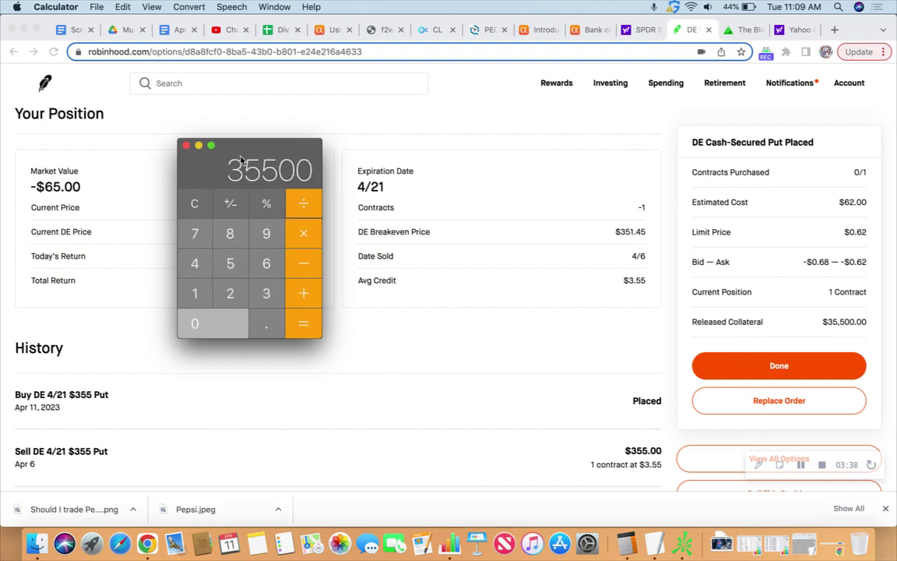
key(Return)
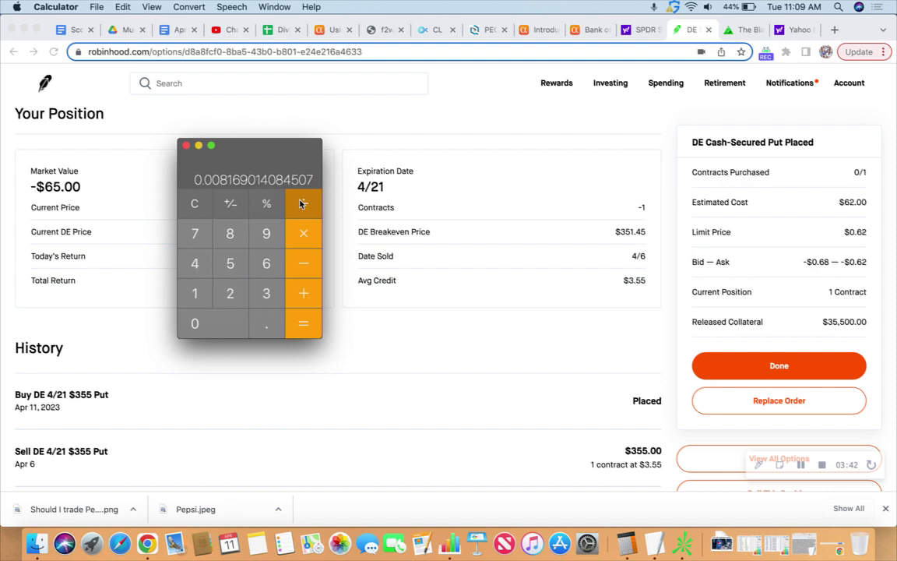
Annualize the return based on a 5-day holding period, then close Calculator.
text(5)
key(super+c)
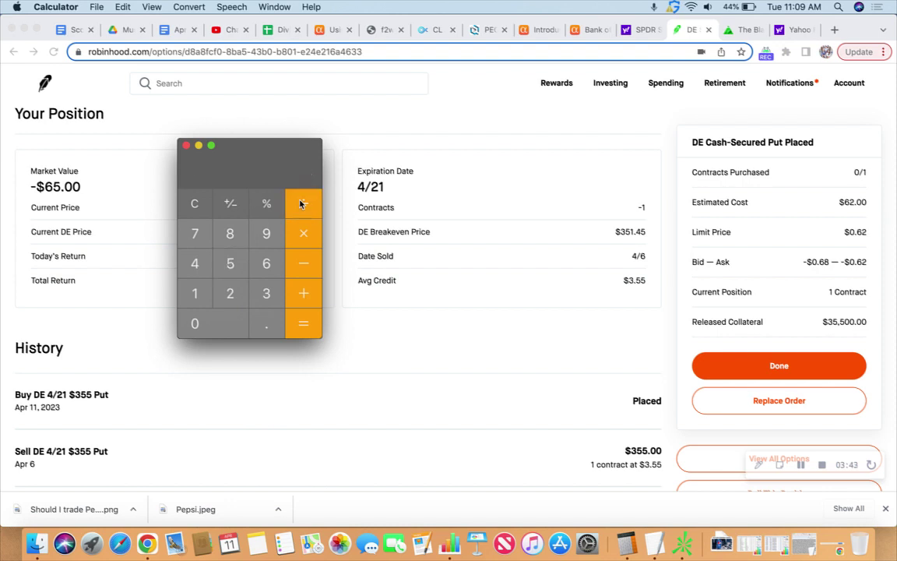
click(299, 203)
text(35)
key(Return)
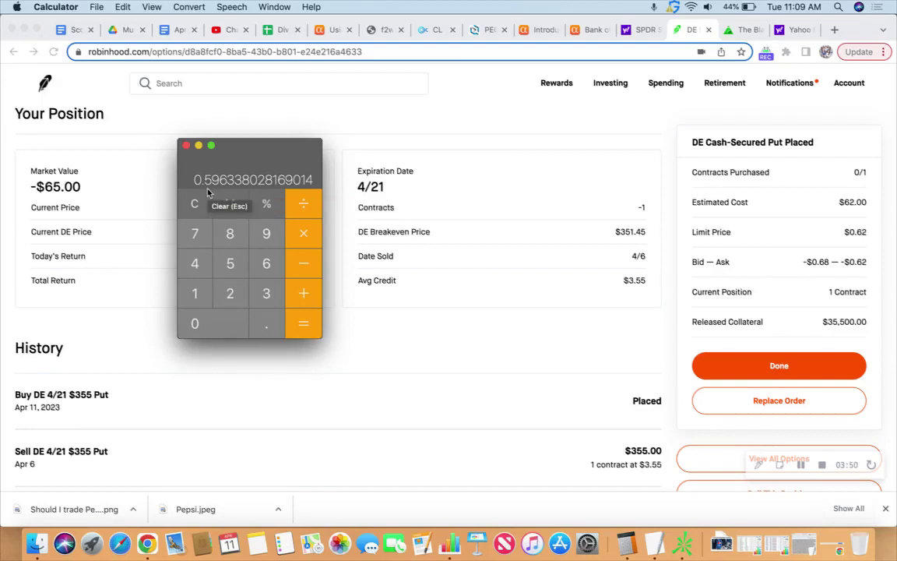
click(185, 145)
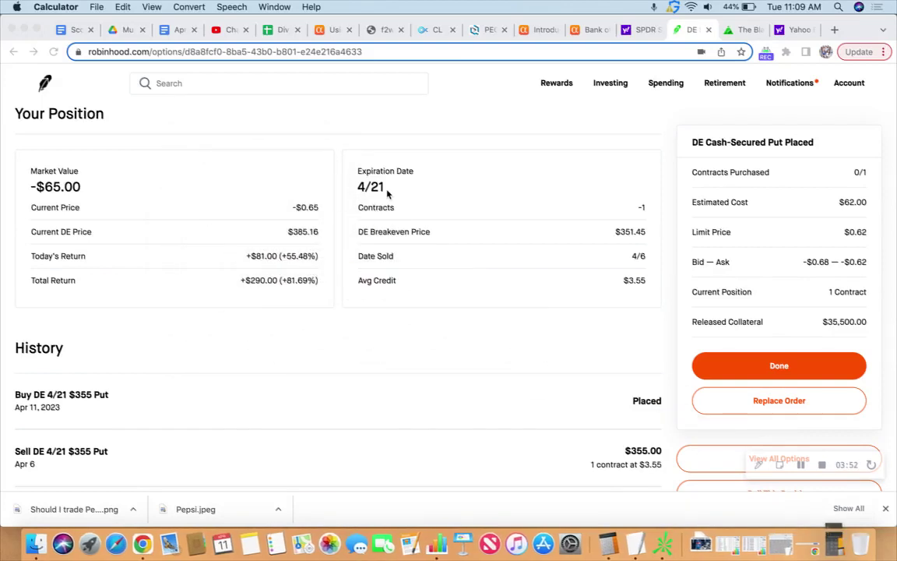
Replace the pending DE $355 Put order with a one-contract buy-to-close order at a $0.63 limit price and submit it.
click(766, 405)
click(768, 225)
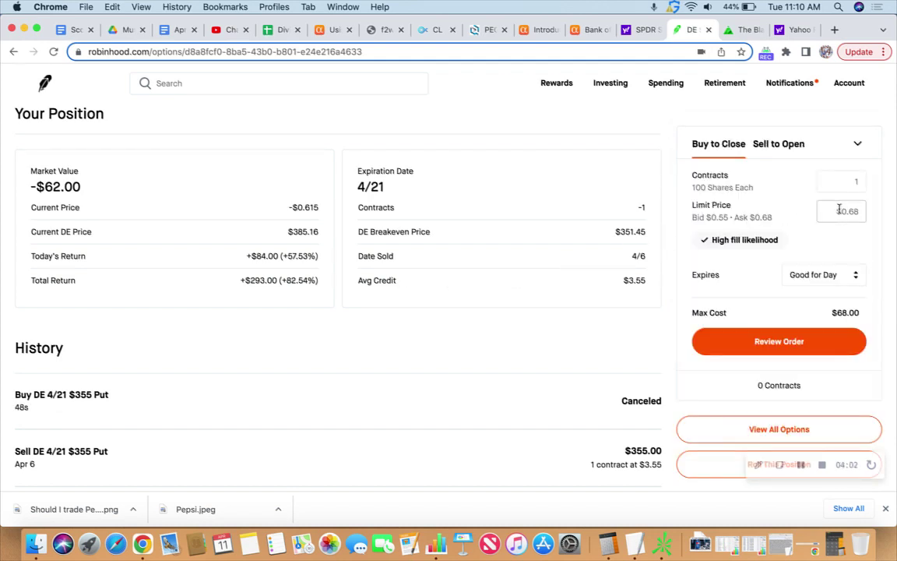
click(830, 210)
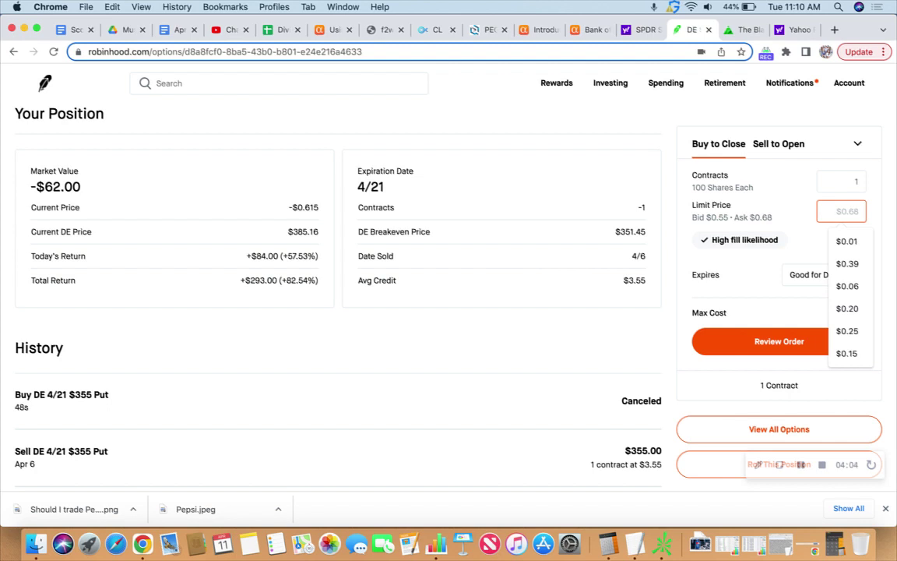
text(0.63)
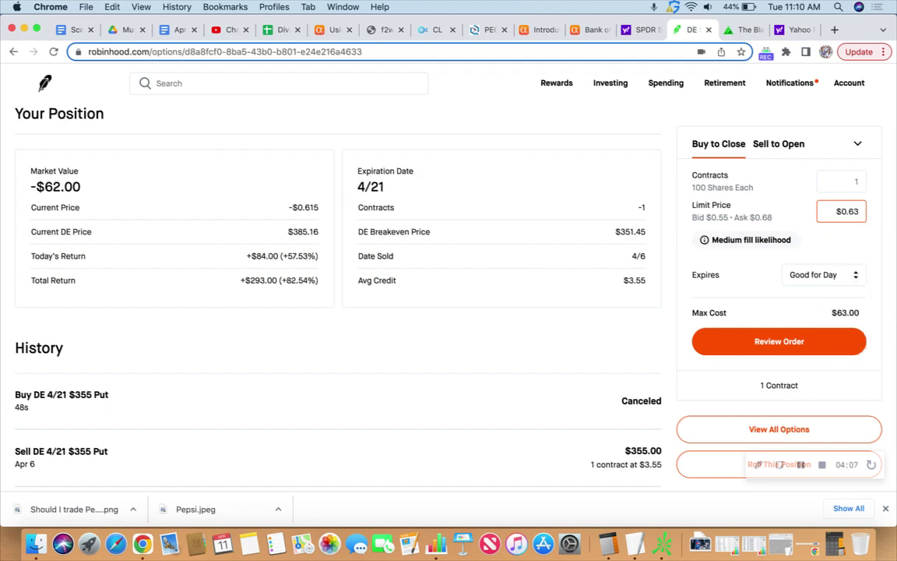
click(772, 341)
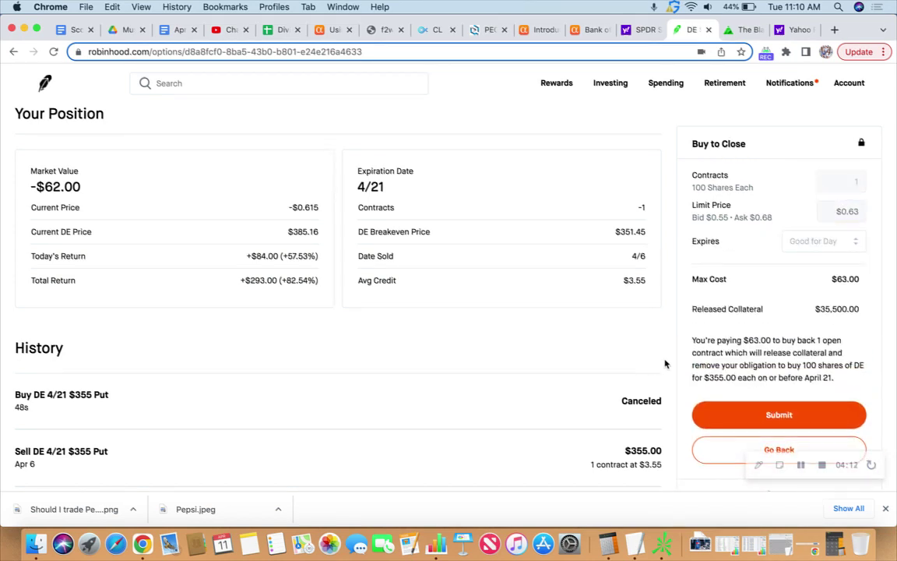
click(767, 414)
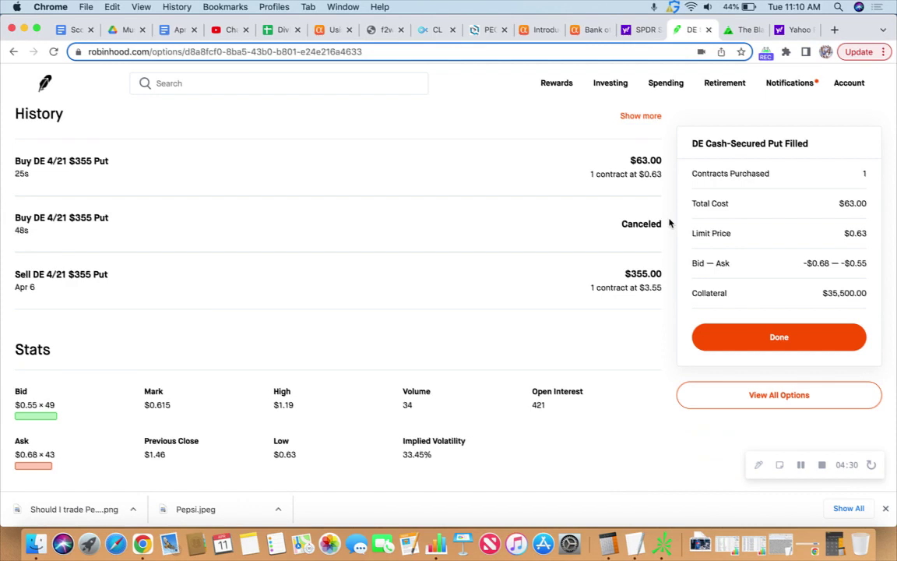
Reopen Calculator and compute the closed put's profit by subtracting the 63 buyback cost from the 355 premium.
scroll(506, 218, up, 1)
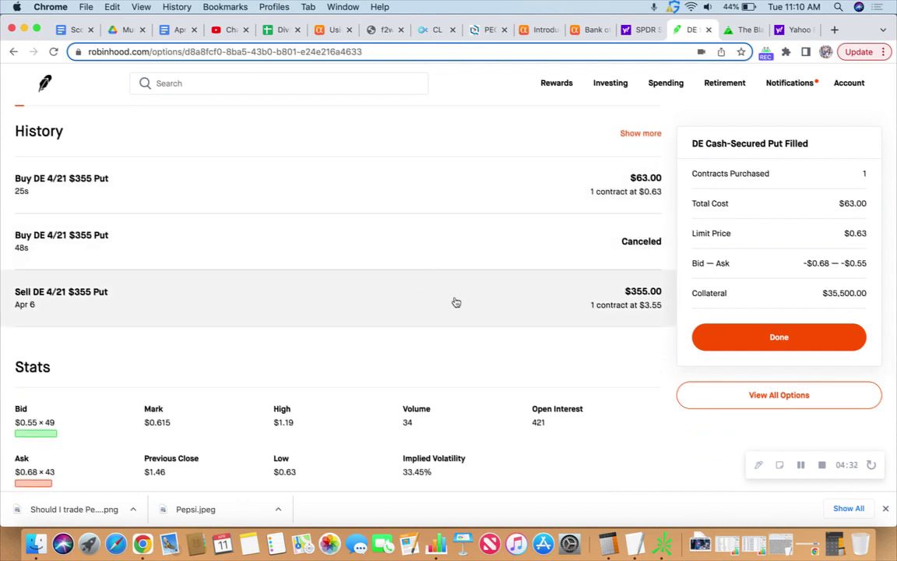
click(638, 543)
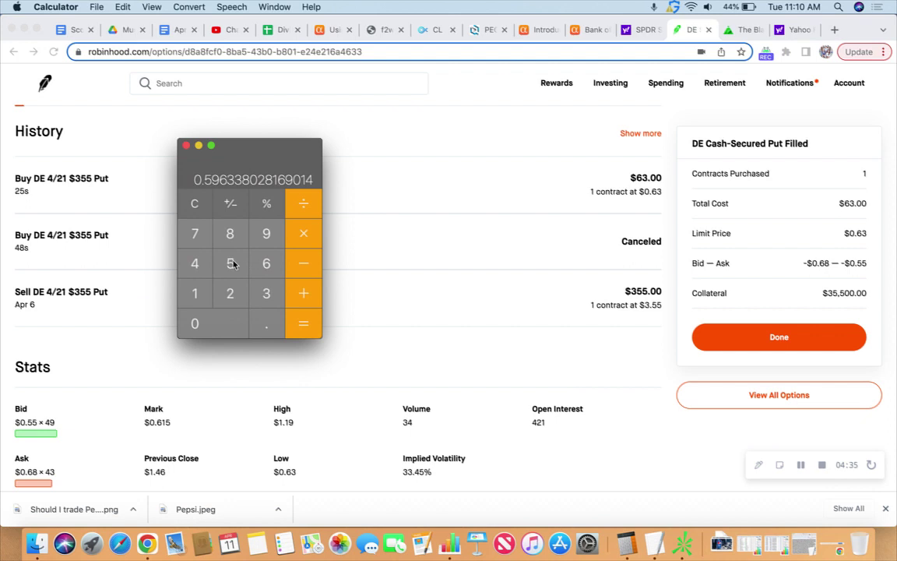
text(3)
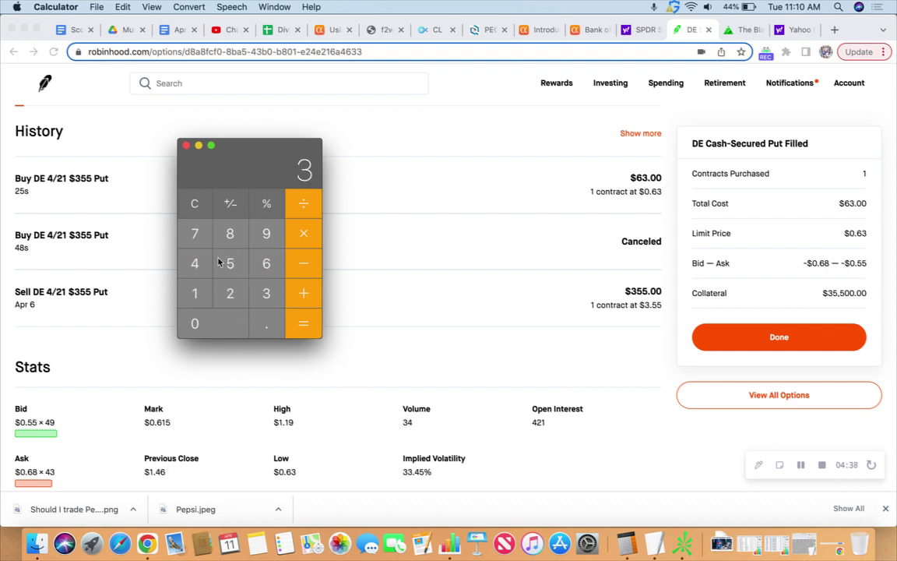
text(55)
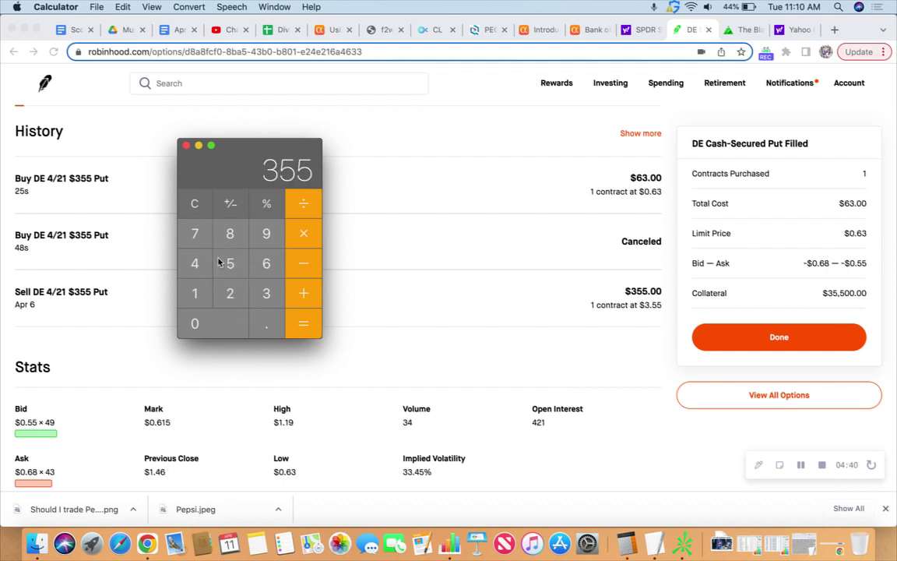
text(-63)
key(Return)
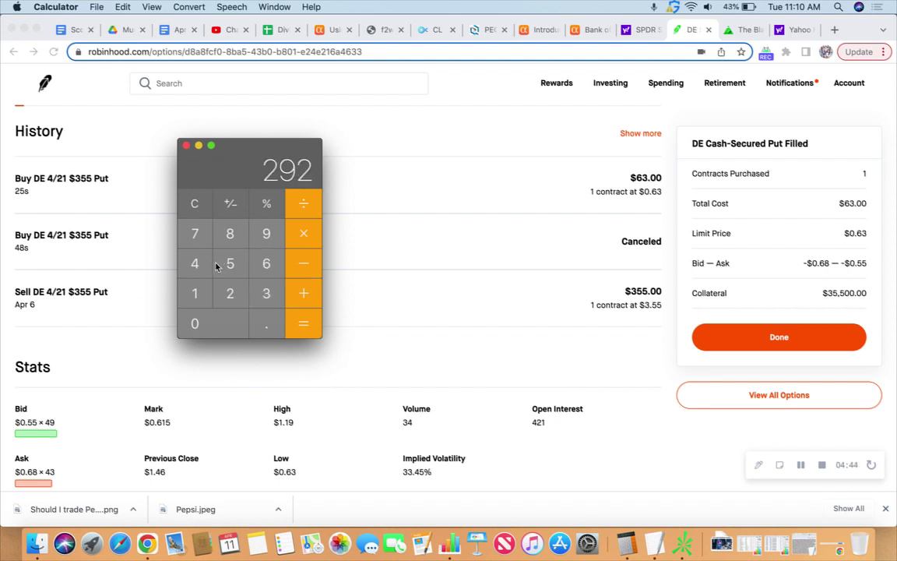
Divide the 292 profit by the 35500 collateral to get the closed put's return.
key(super+c)
text(3550)
key(super+c)
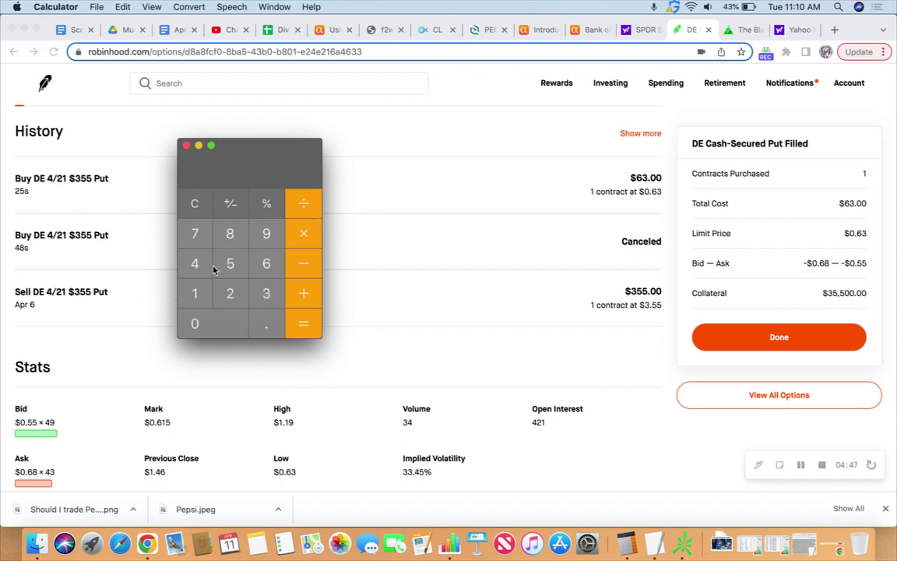
key(Return)
Annualize the closed put's return by dividing by 5 days and multiplying by 365, then minimize Calculator.
key(super+c)
text(5)
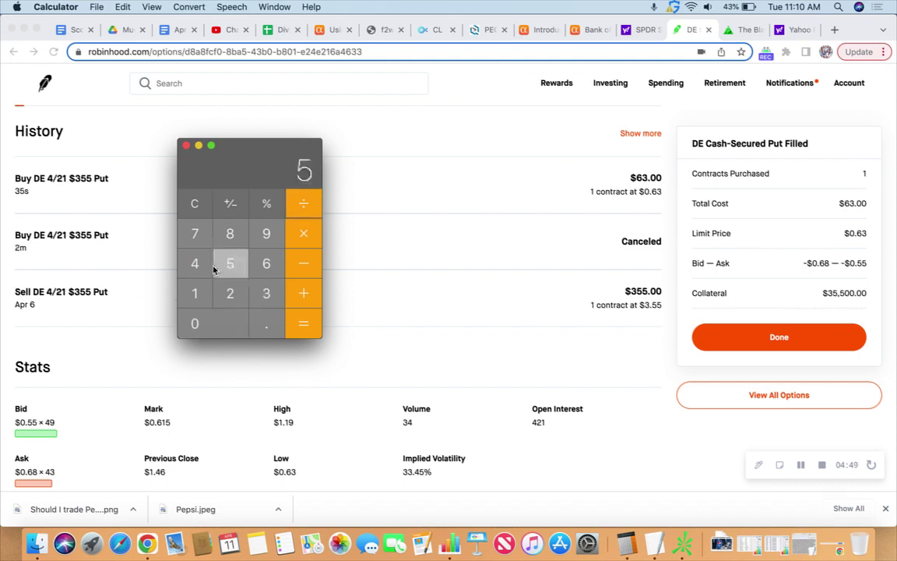
key(Return)
key(super+c)
key(asterisk)
text(36)
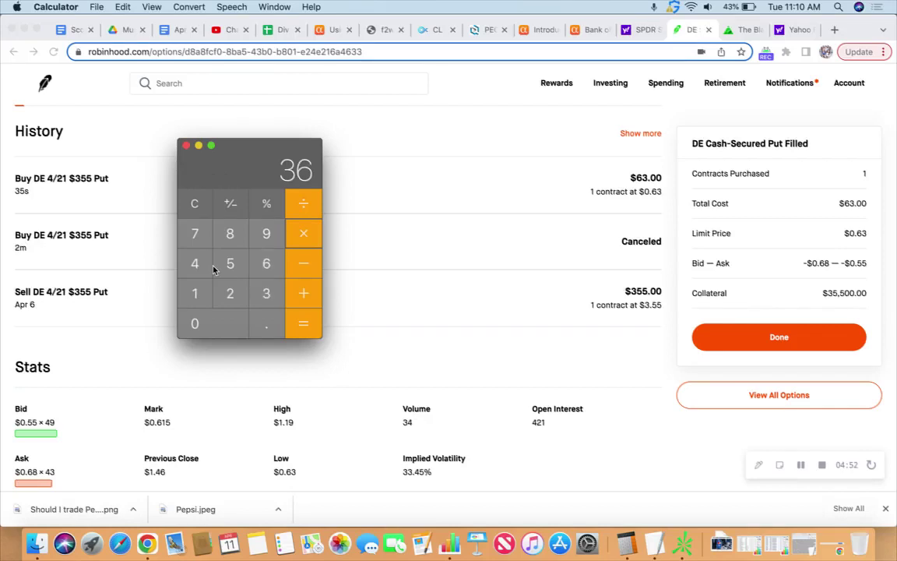
text(5)
key(Return)
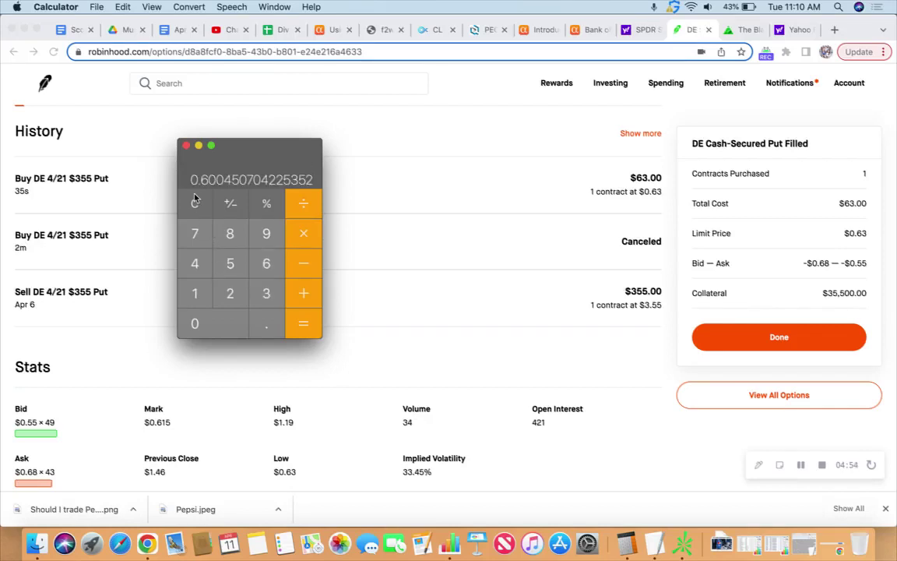
click(199, 146)
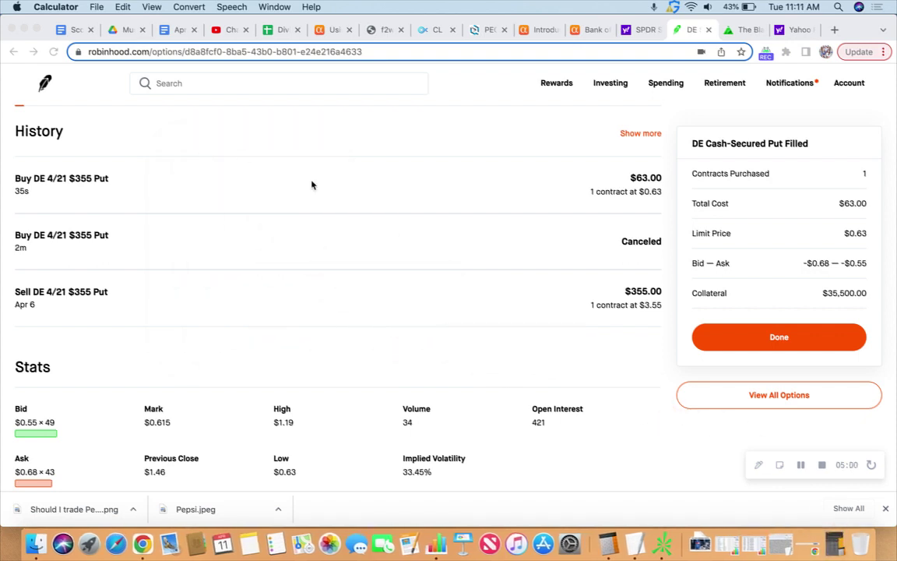
Dismiss the filled DE put order summary and return to the Robinhood portfolio home page.
scroll(669, 255, up, 1)
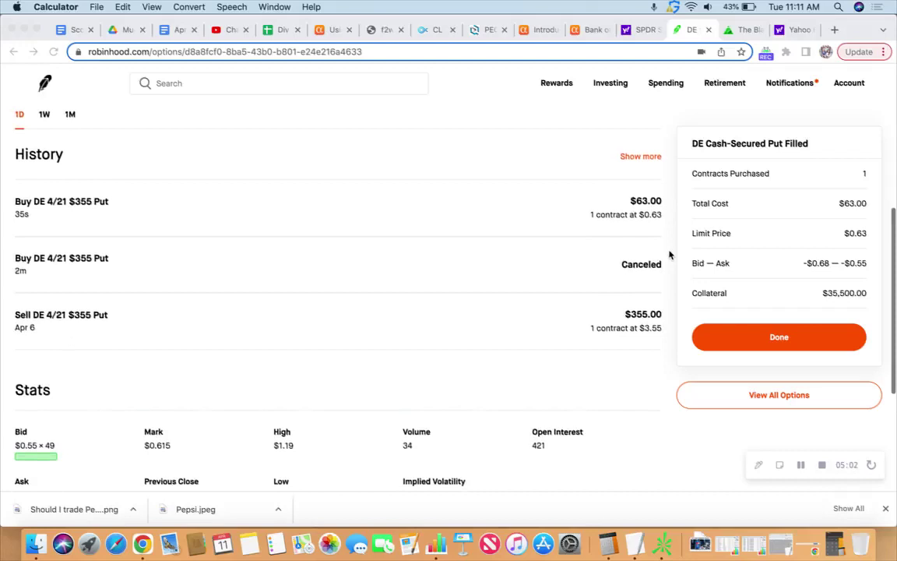
scroll(669, 254, up, 2)
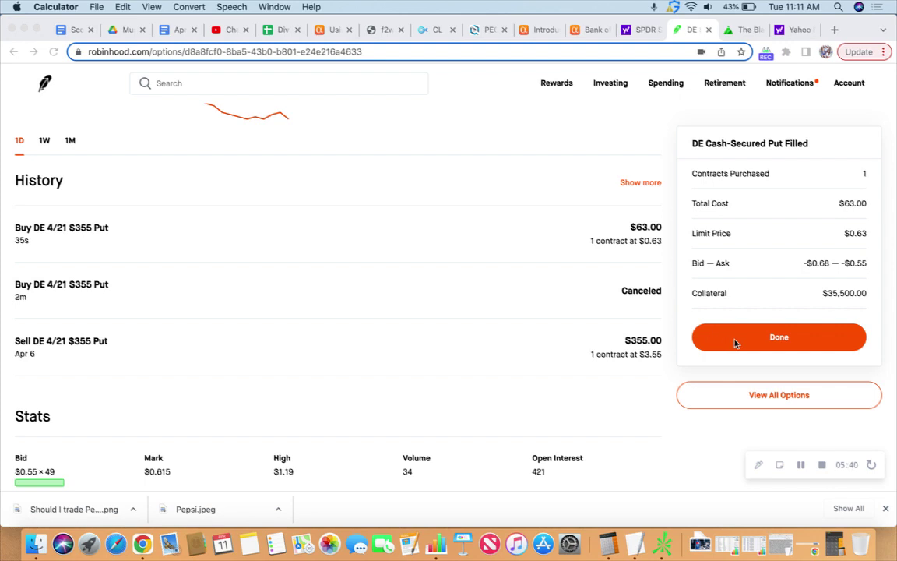
click(775, 337)
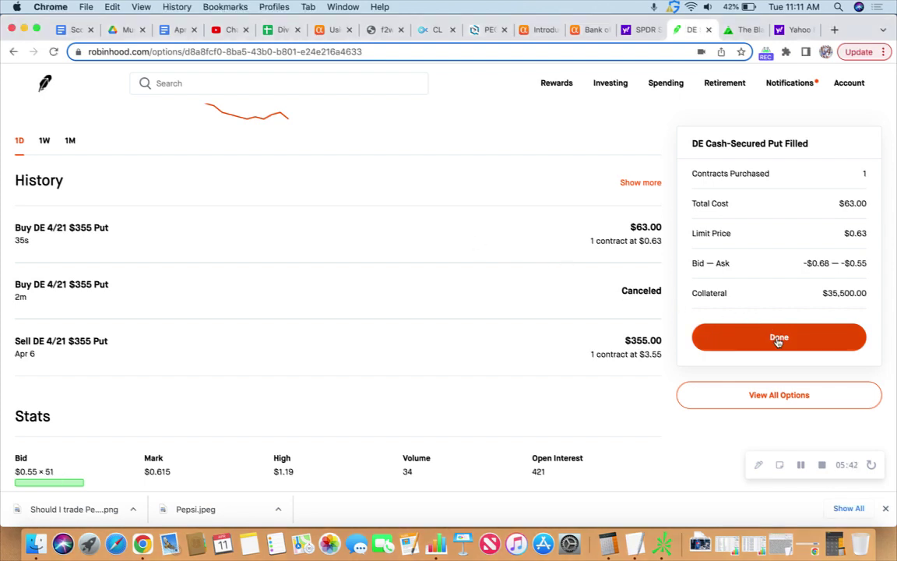
click(45, 87)
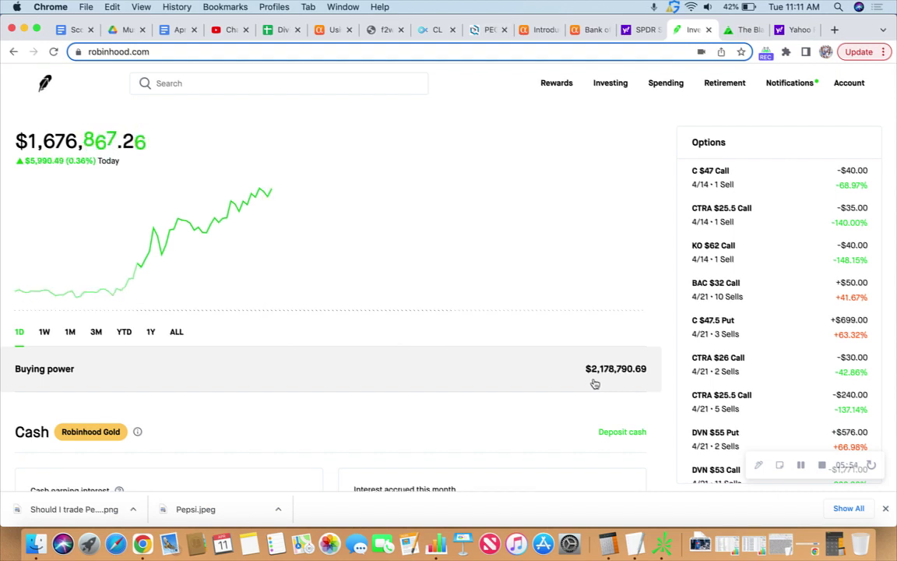
Find the DVN $53 Call expiring 4/21 among the held options and open its position page.
scroll(785, 243, down, 1)
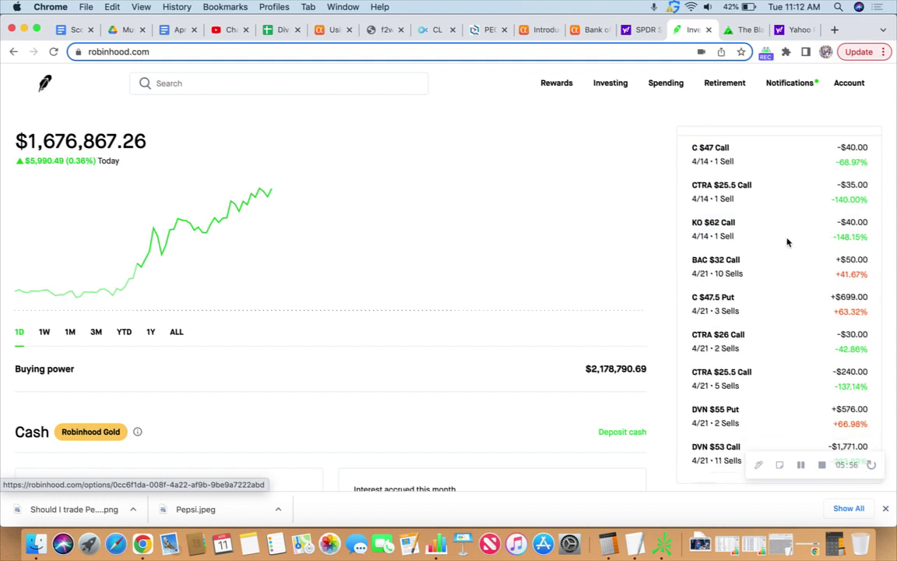
scroll(786, 242, down, 4)
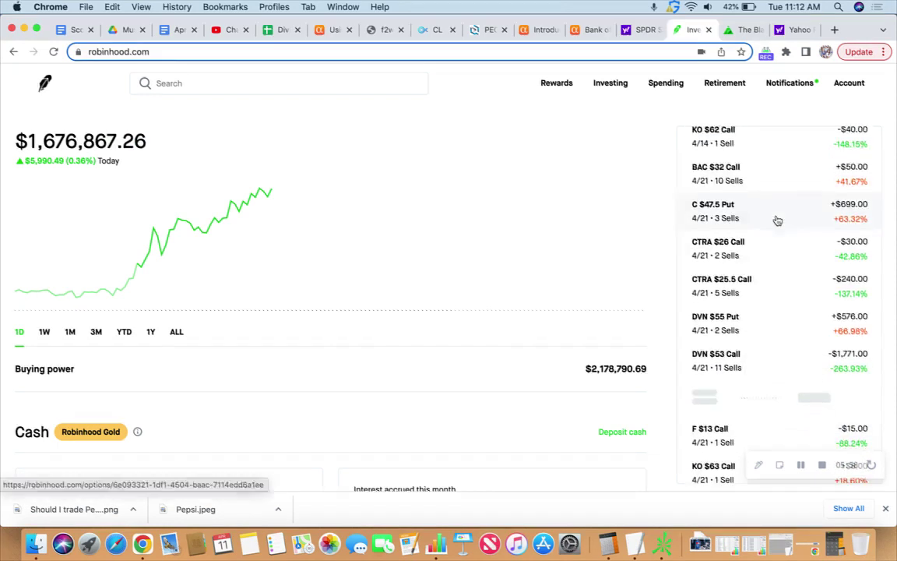
scroll(777, 220, down, 3)
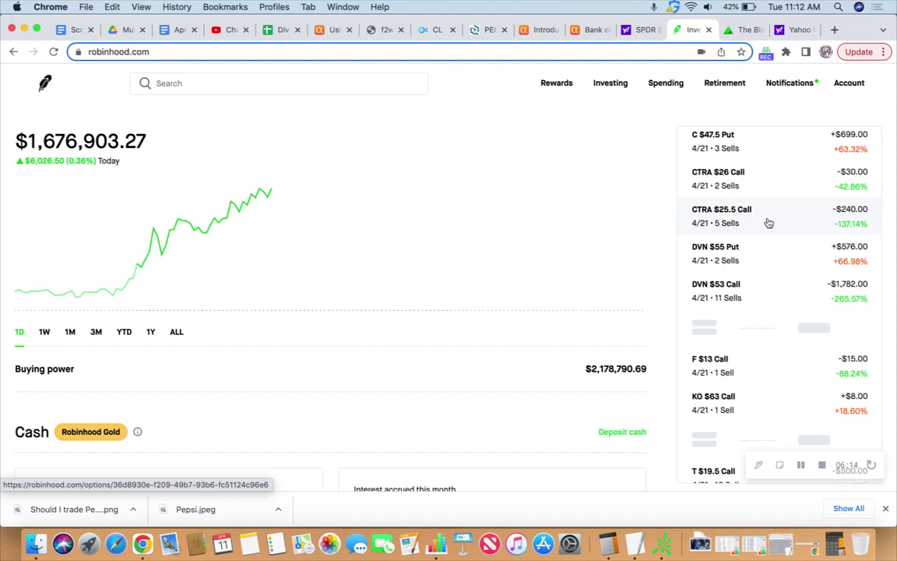
scroll(768, 224, down, 1)
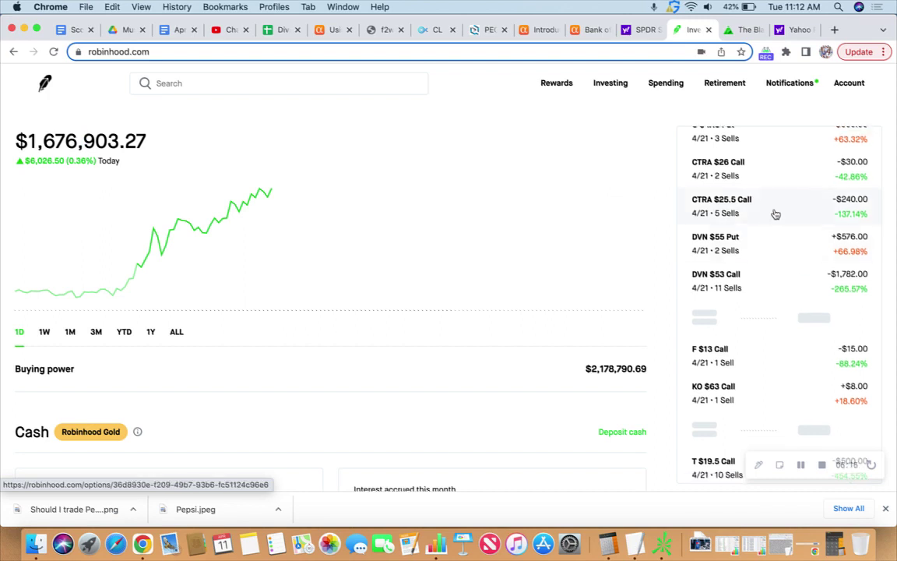
scroll(776, 214, down, 3)
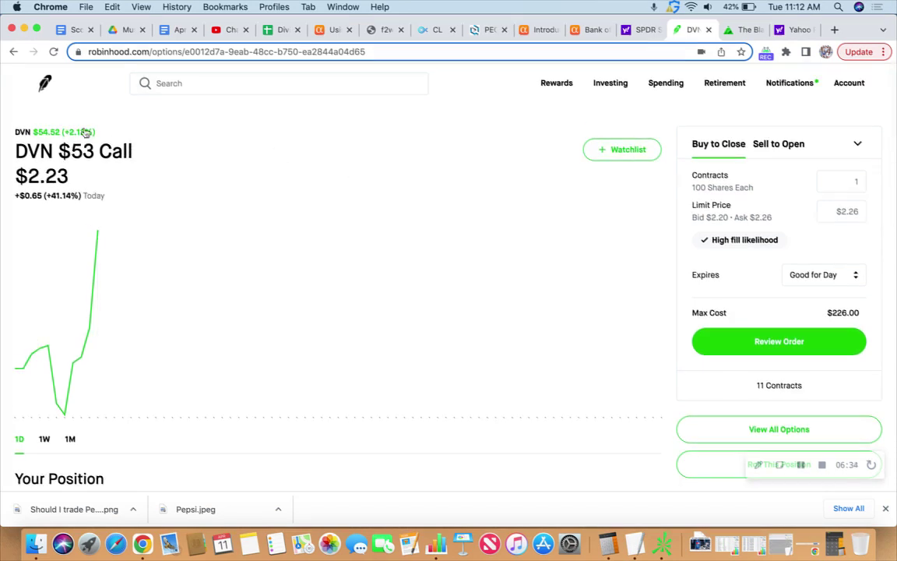
Check the average cost and option positions on the DVN stock page, then reopen the DVN $53 Call.
click(54, 132)
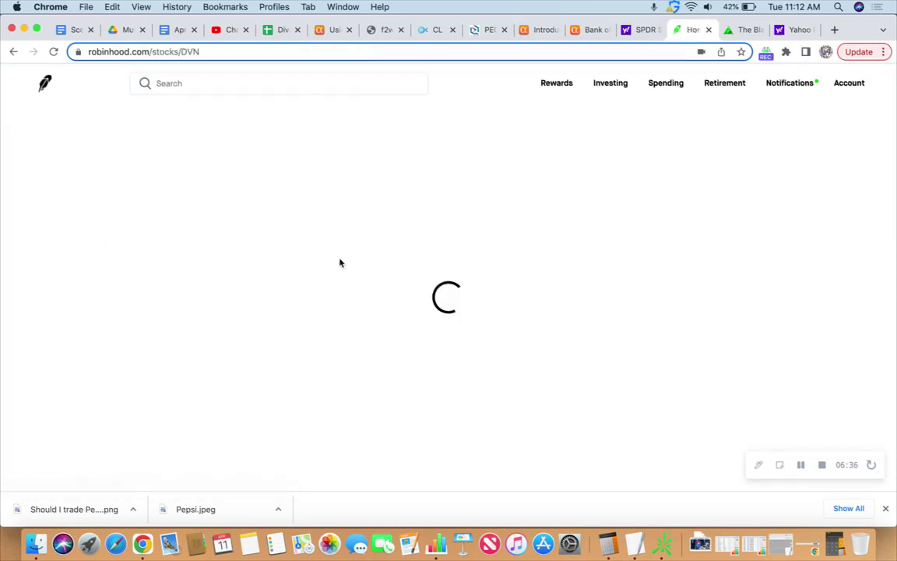
scroll(354, 295, down, 5)
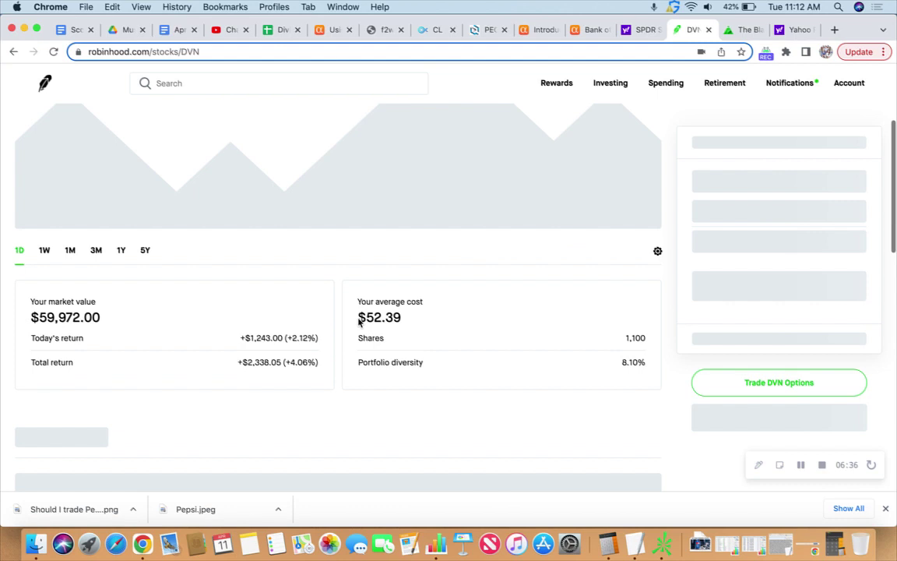
drag(359, 316, 403, 317)
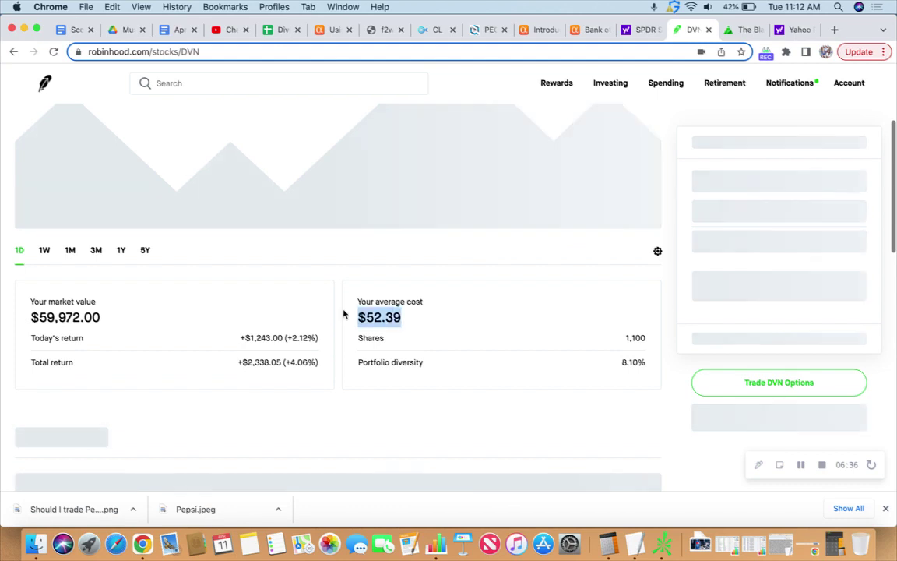
click(336, 314)
scroll(336, 315, down, 1)
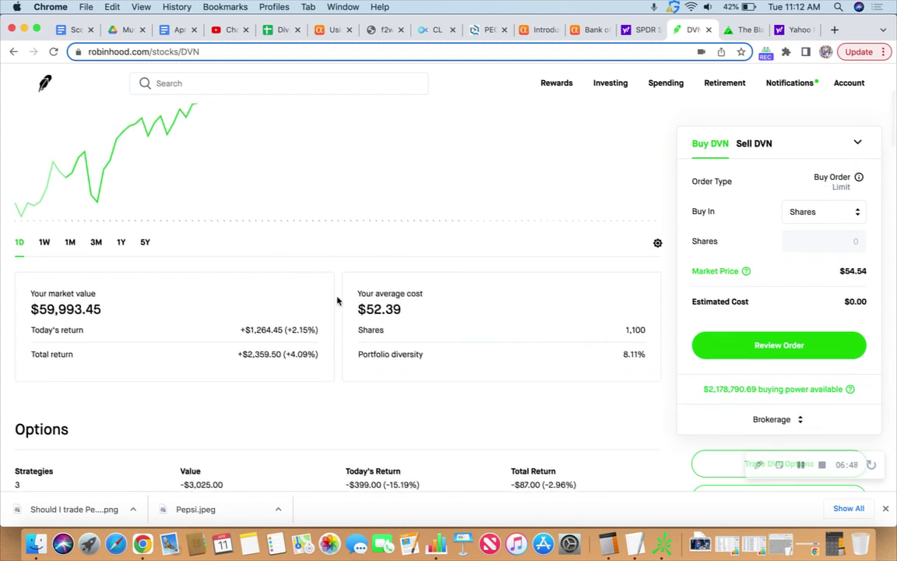
scroll(337, 300, down, 3)
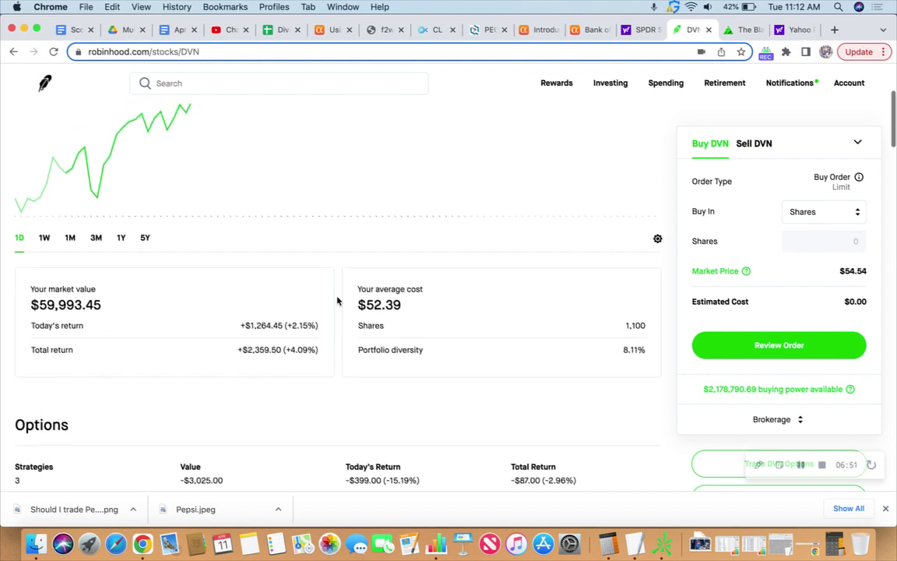
scroll(337, 301, down, 5)
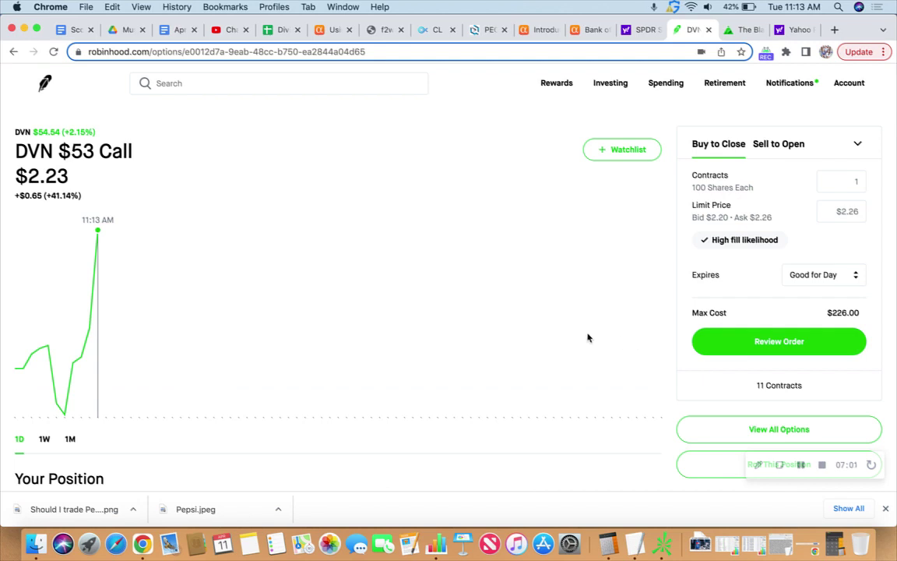
Start a covered call roll of the DVN $53 Call position.
scroll(642, 386, down, 2)
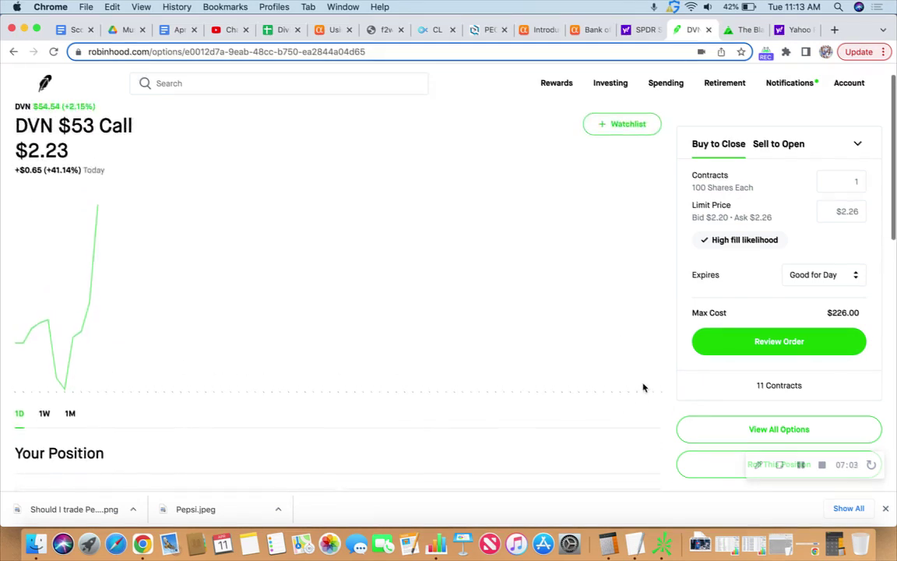
scroll(717, 342, down, 1)
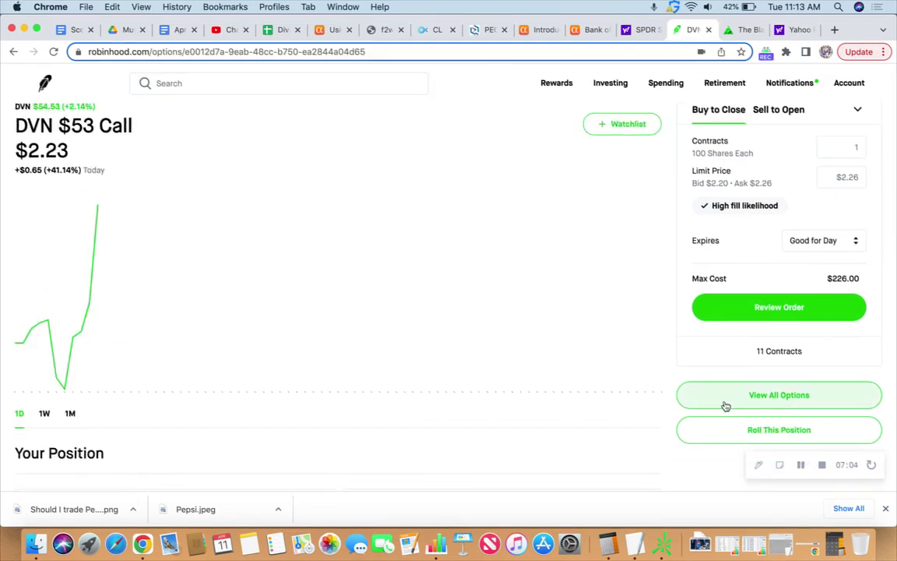
click(758, 430)
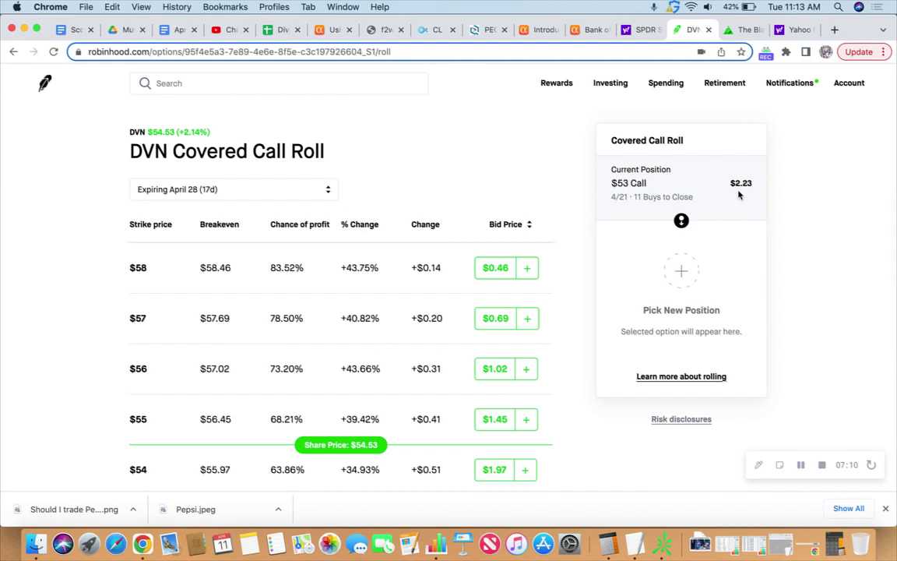
scroll(306, 281, down, 1)
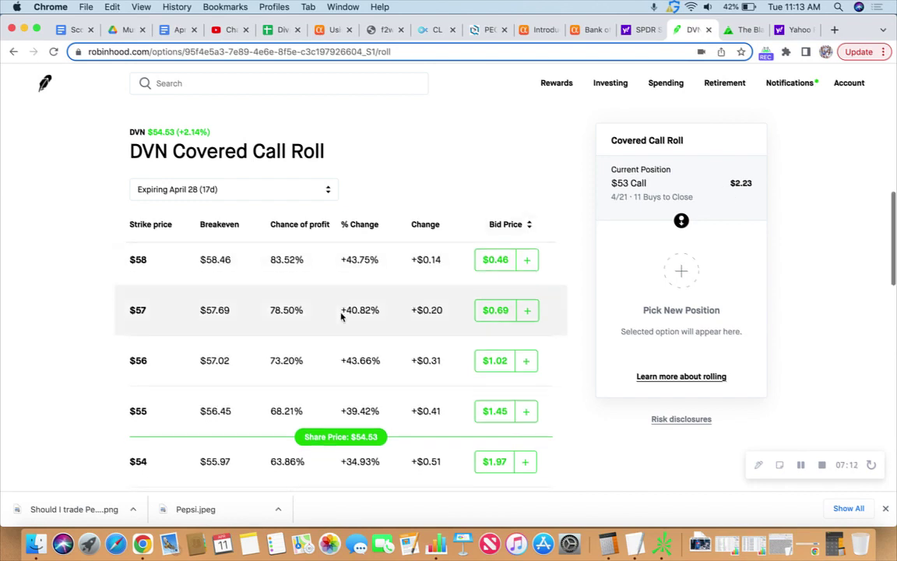
Show the May 5 expiration for the roll and review the bid prices of strikes near the share price.
click(239, 191)
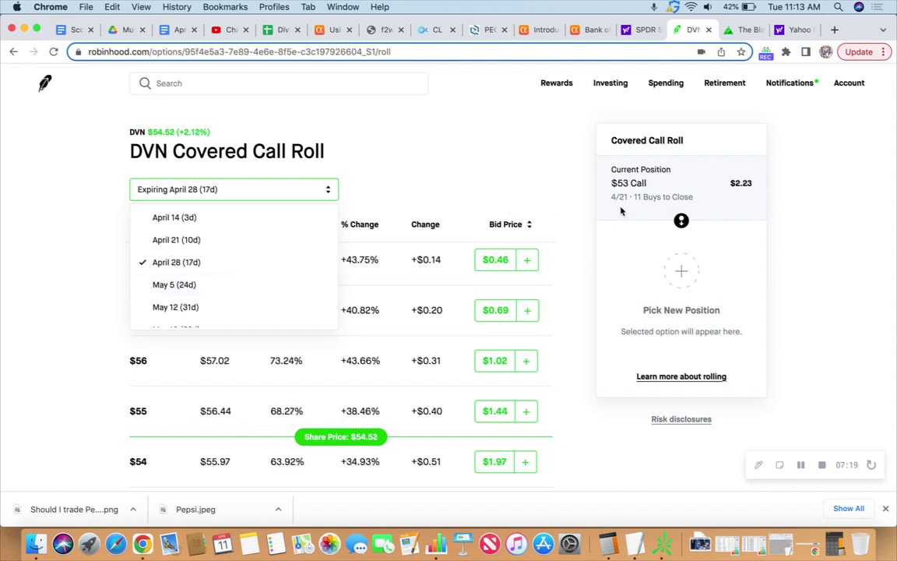
click(224, 289)
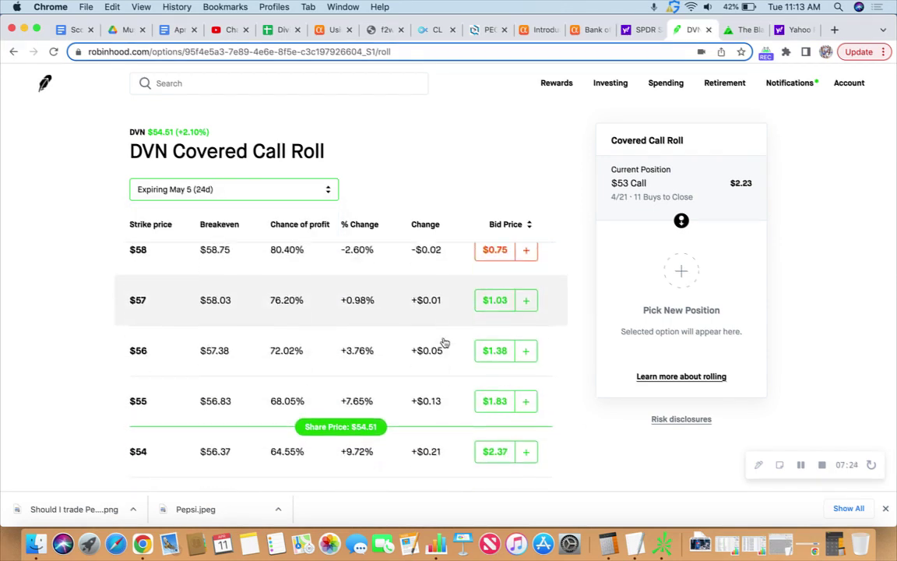
scroll(443, 340, down, 2)
scroll(444, 341, down, 1)
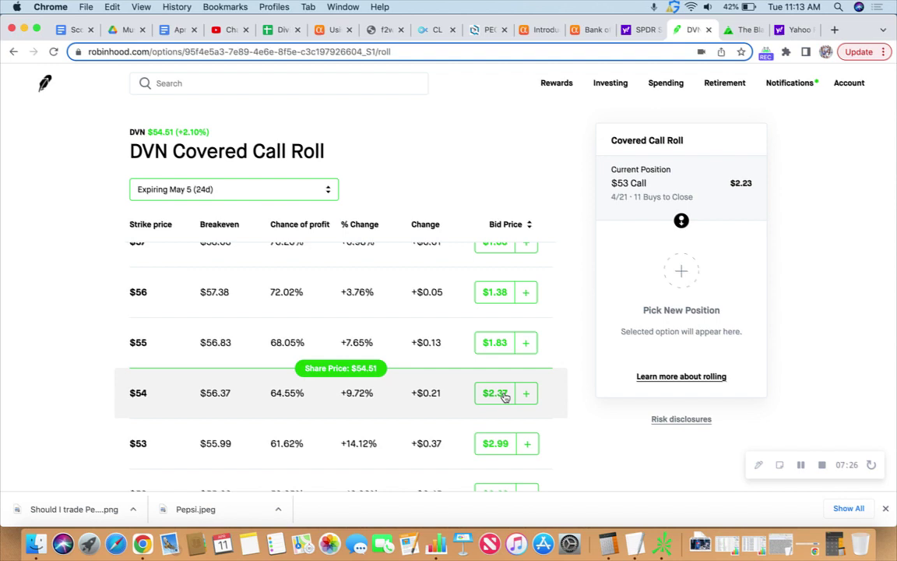
Switch the roll expiration to May 12 and choose the $54 strike as the new call position.
click(228, 194)
click(236, 291)
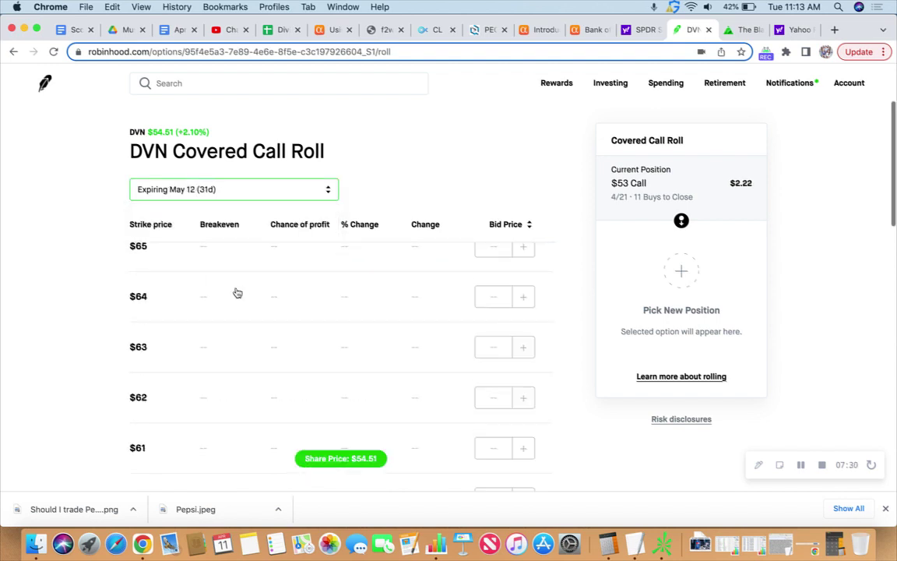
scroll(365, 345, down, 1)
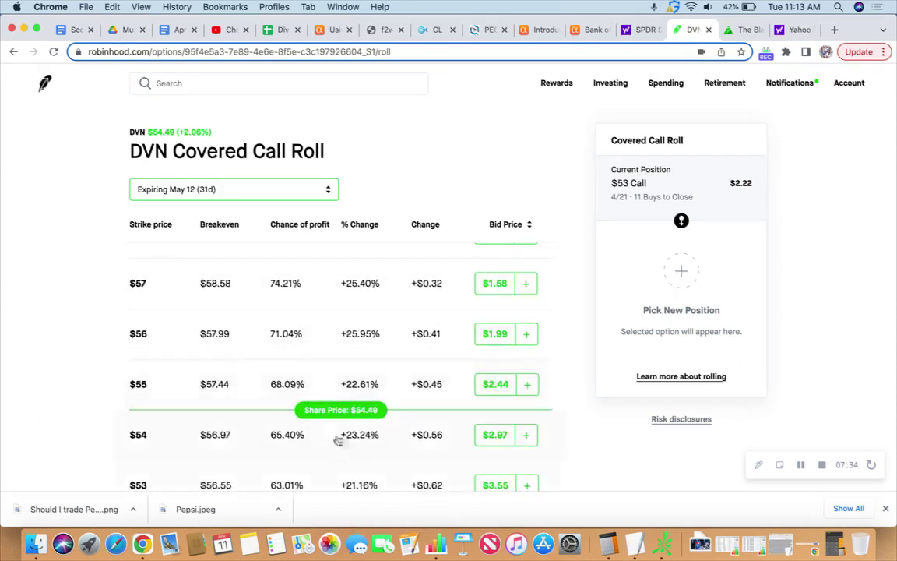
scroll(250, 334, down, 1)
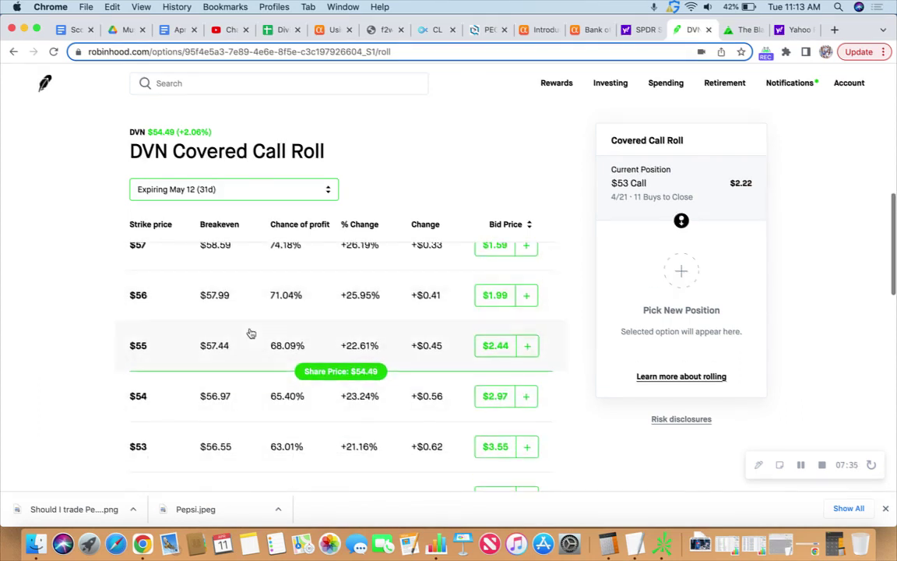
click(527, 397)
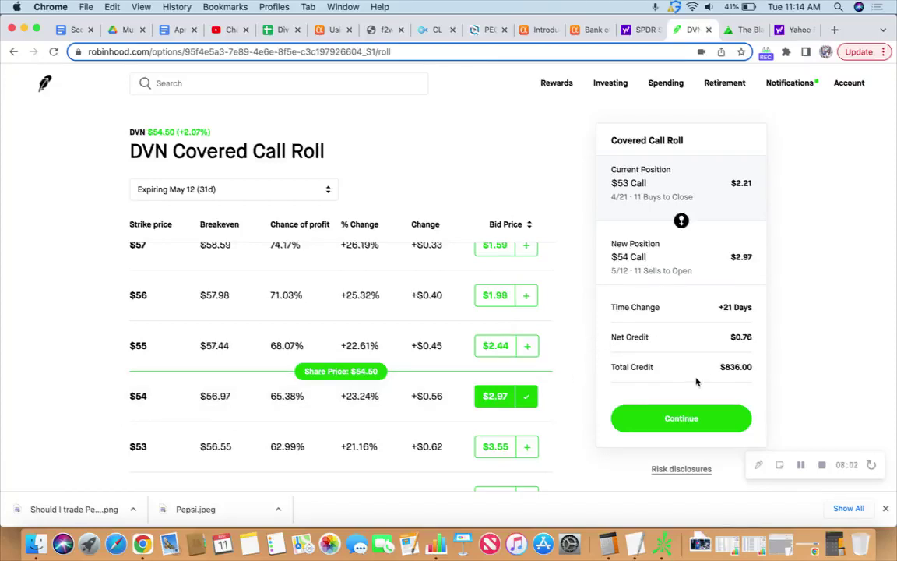
Continue to the roll order details and set the limit price to $0.74.
click(678, 419)
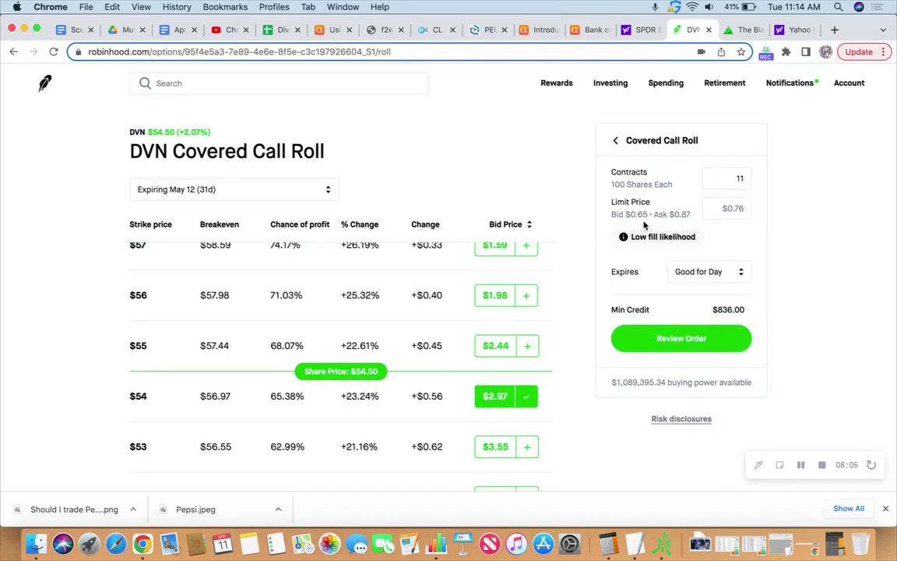
click(730, 209)
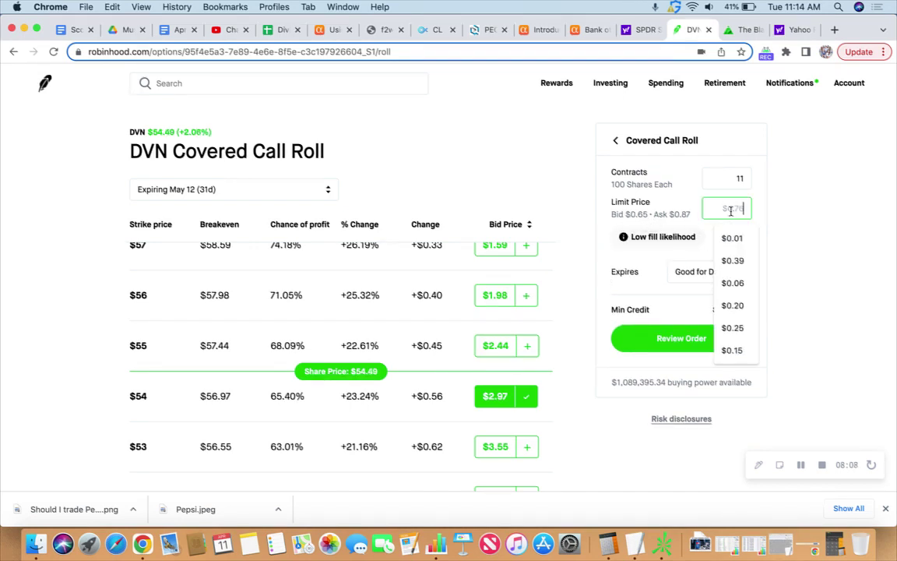
text(0.75)
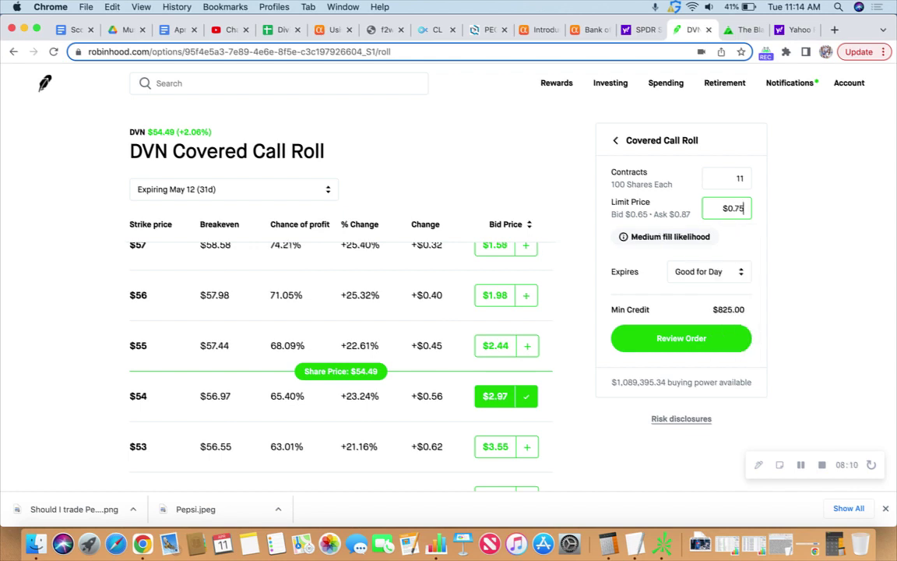
key(BackSpace)
text(4)
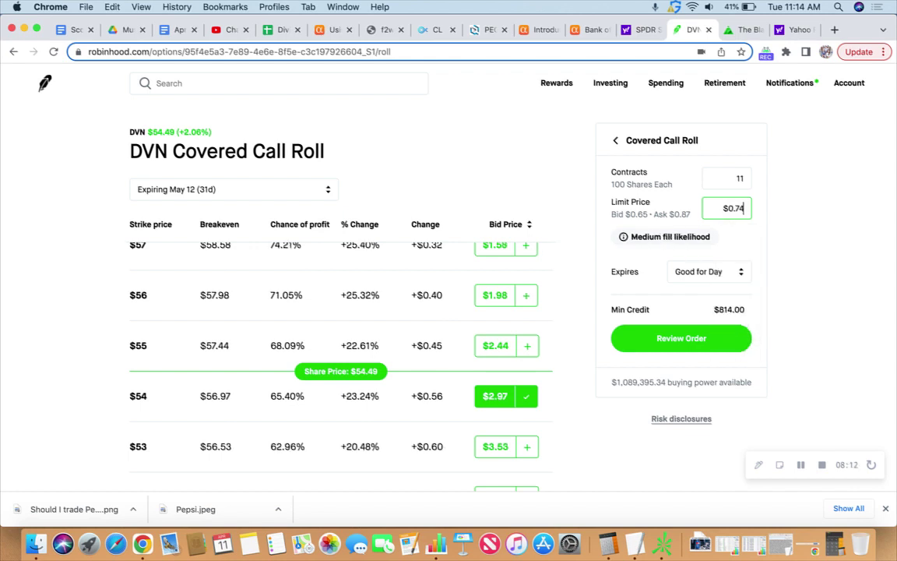
Set the DVN covered call roll's limit price to $0.73, review the order for 11 contracts and submit it.
key(BackSpace)
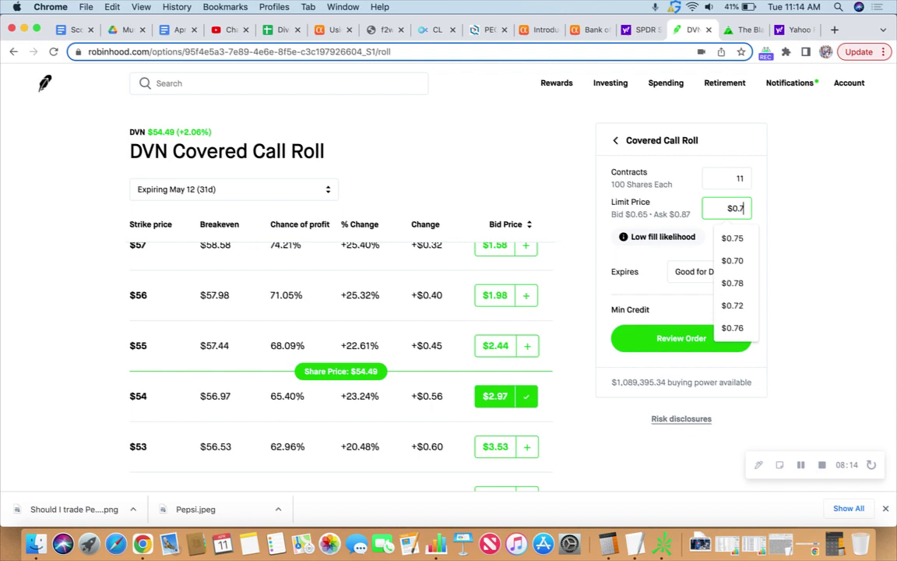
text(3)
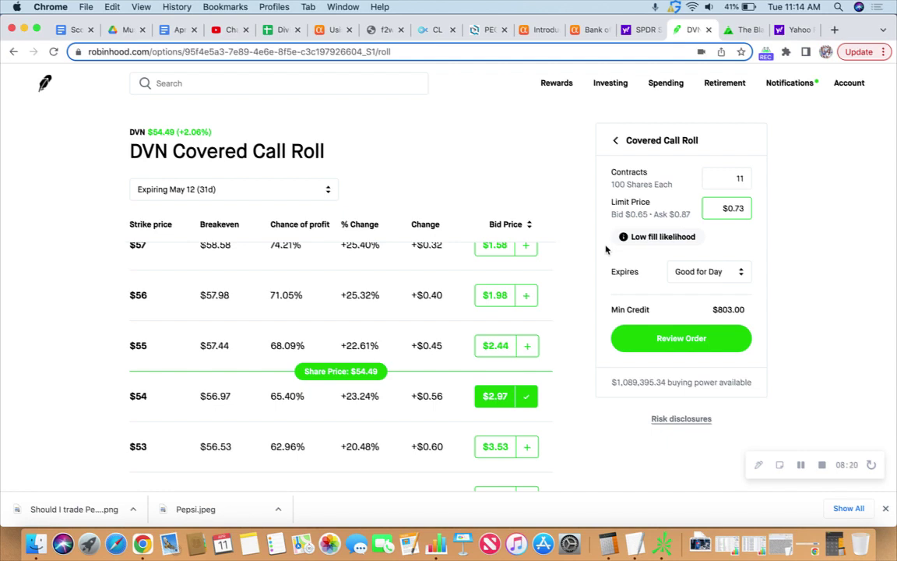
click(671, 349)
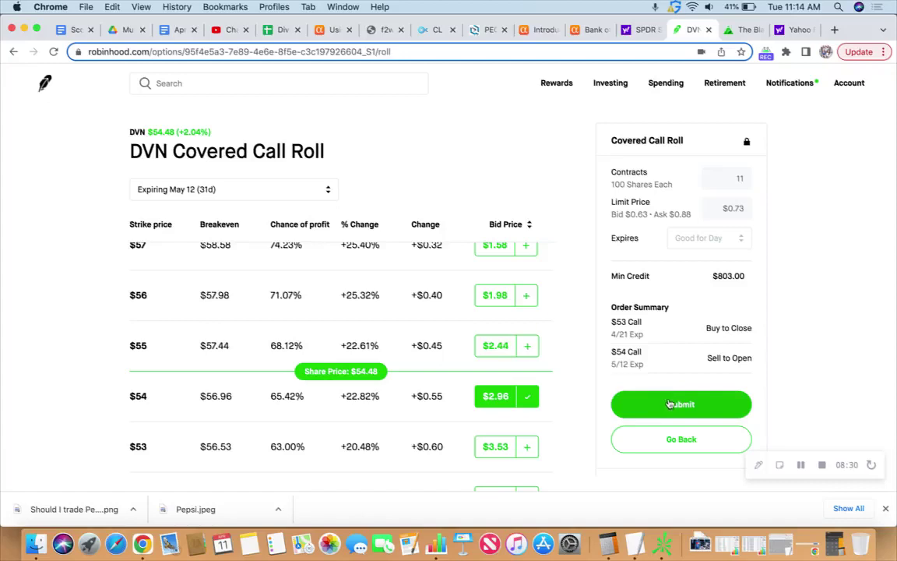
click(669, 404)
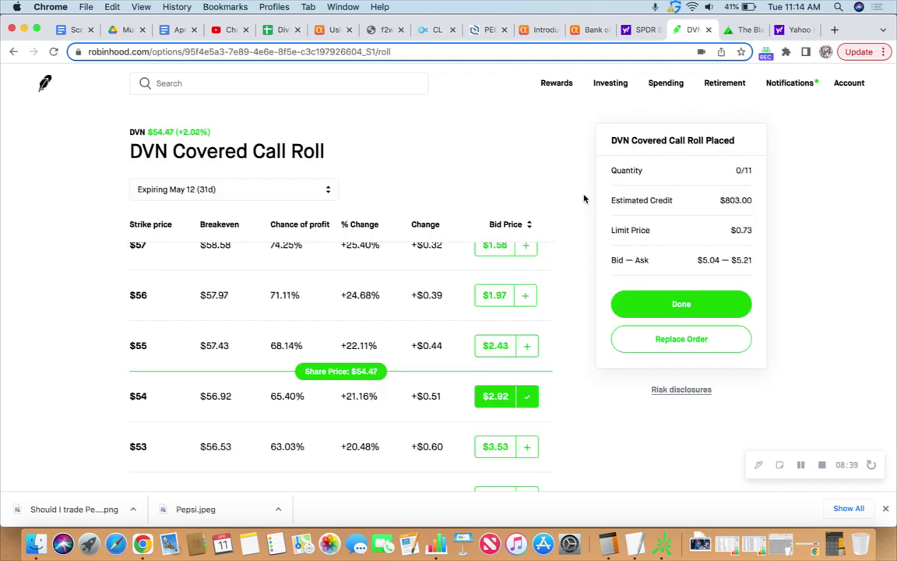
Switch to Yahoo Finance and look up the Devon Energy Corporation (DVN) quote.
click(786, 31)
click(294, 97)
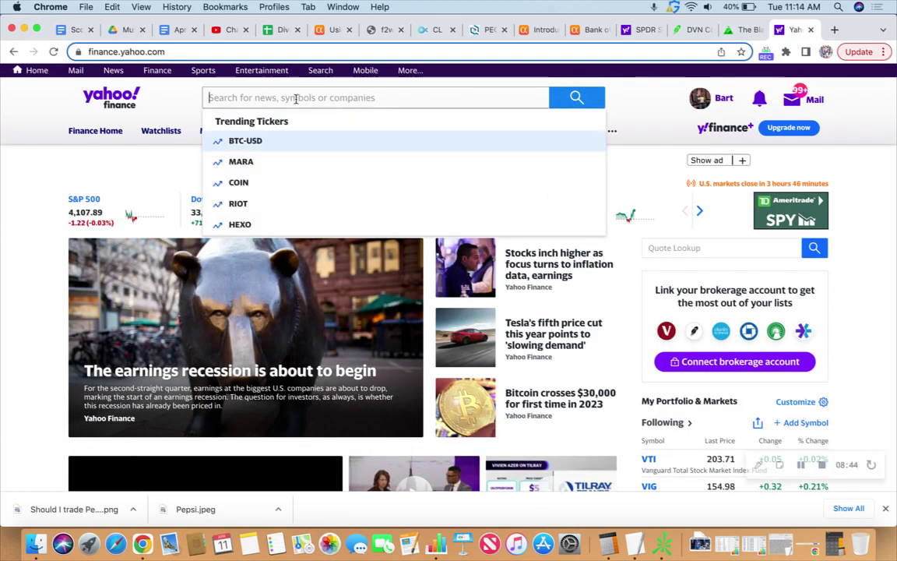
text(dvn)
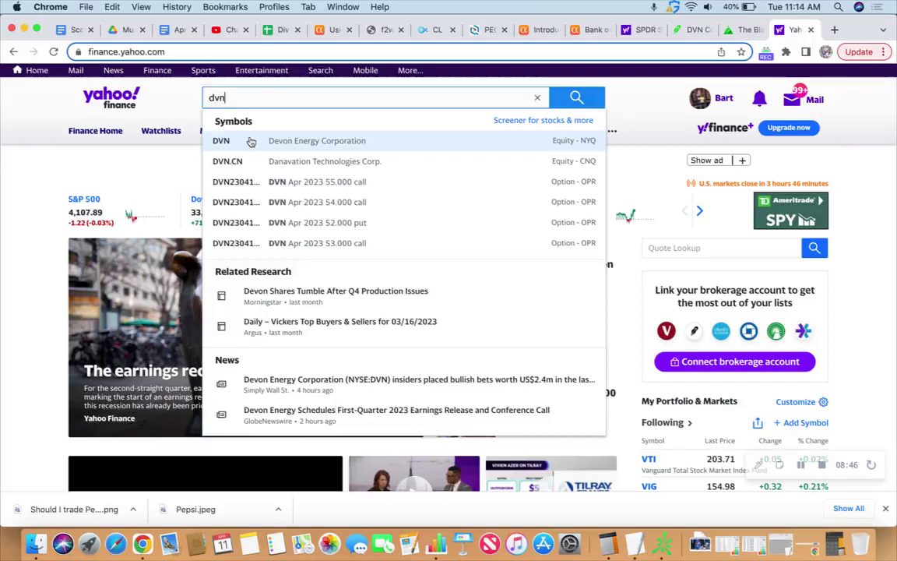
click(251, 140)
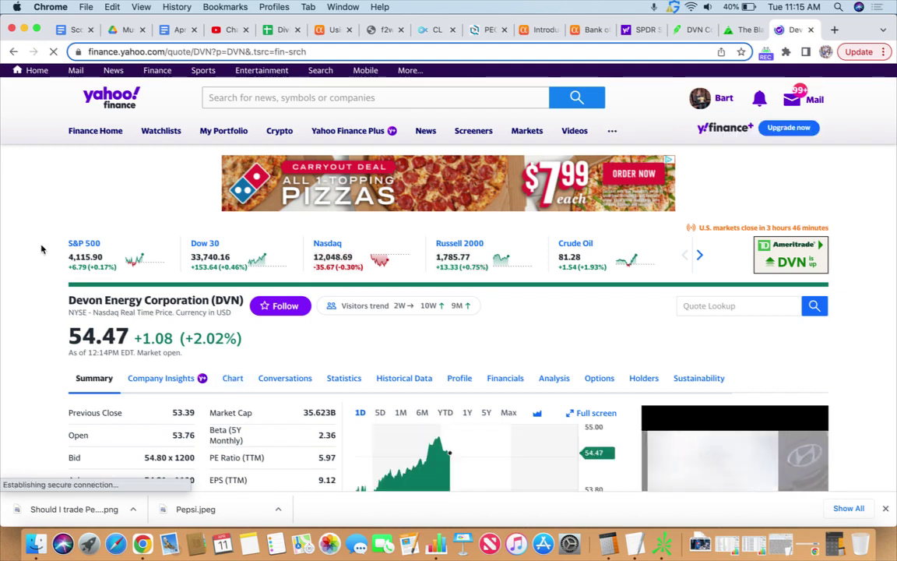
Show DVN's interactive chart and examine the intraday price trend against its moving averages and Bollinger Bands.
scroll(45, 288, down, 3)
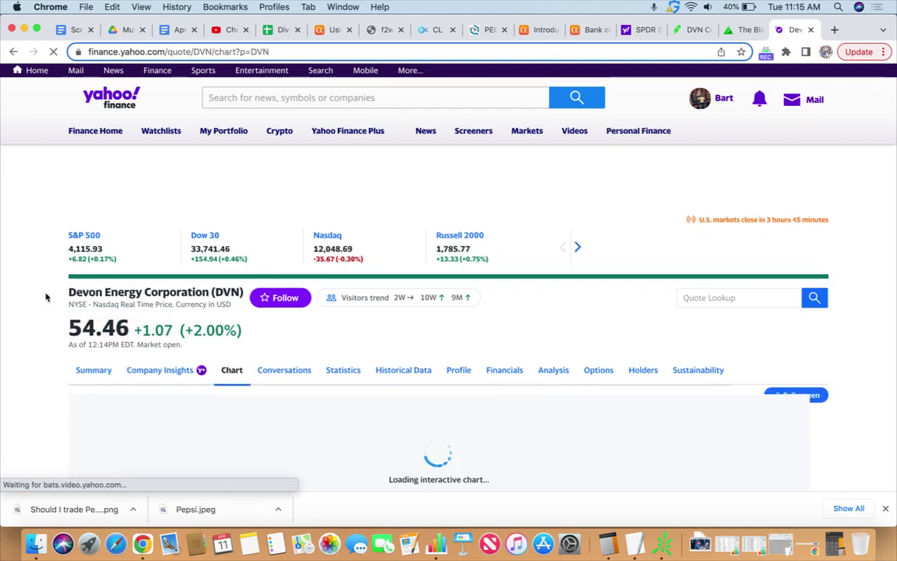
scroll(45, 296, down, 3)
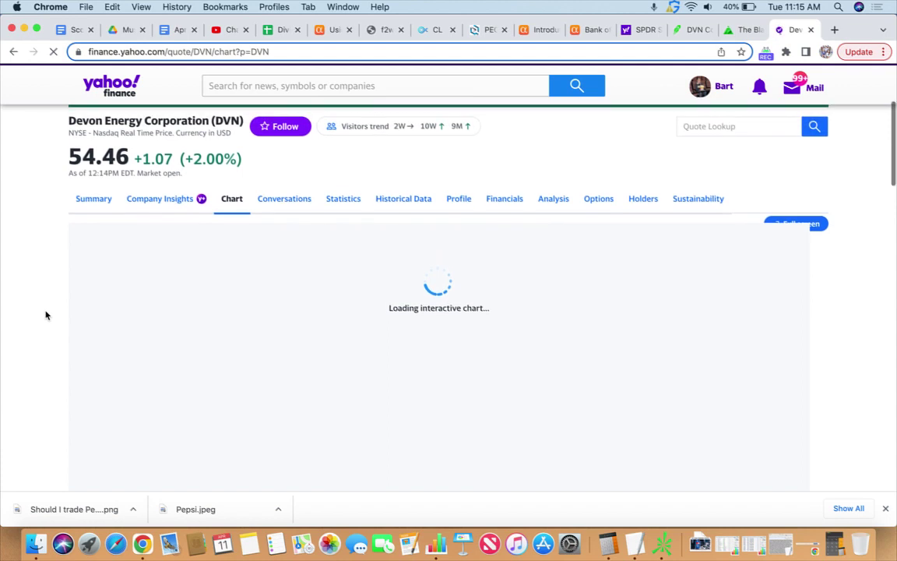
scroll(45, 315, down, 2)
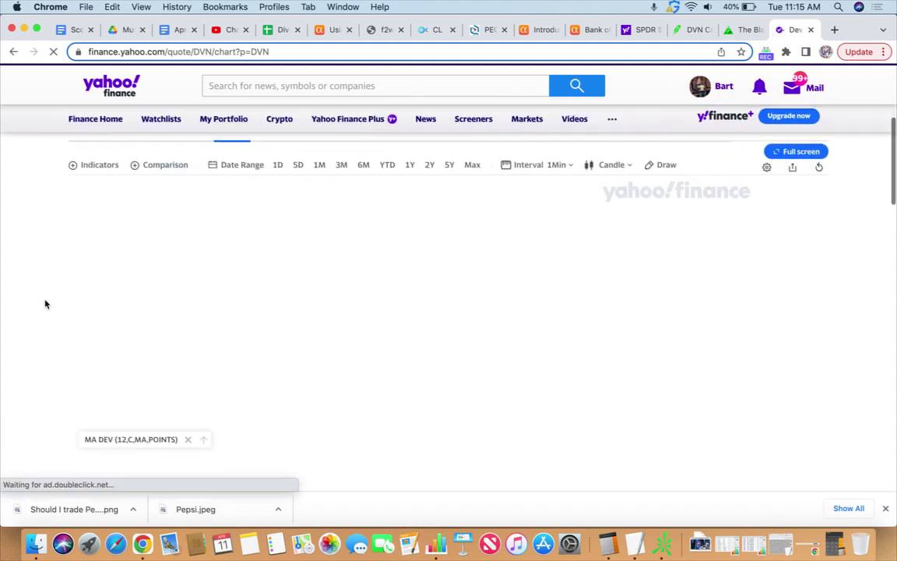
scroll(49, 261, down, 1)
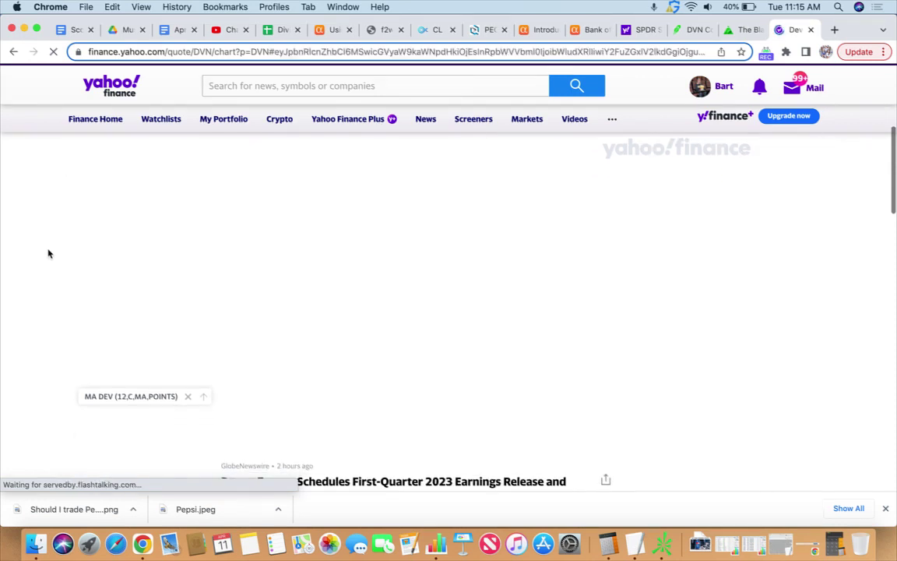
scroll(49, 253, up, 3)
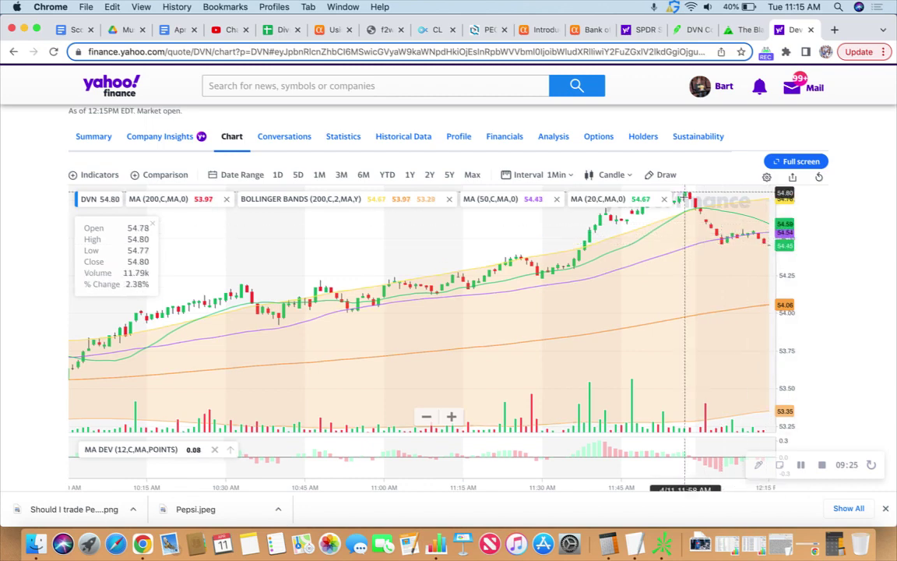
scroll(51, 187, up, 2)
scroll(52, 204, up, 2)
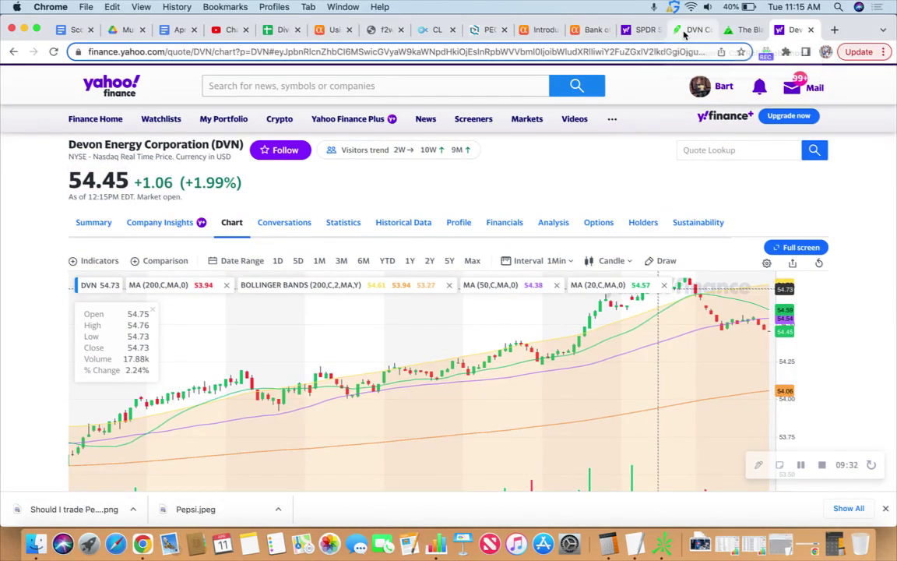
Switch back to Robinhood's home page and check the pending DVN roll order against the DVN chart.
click(684, 33)
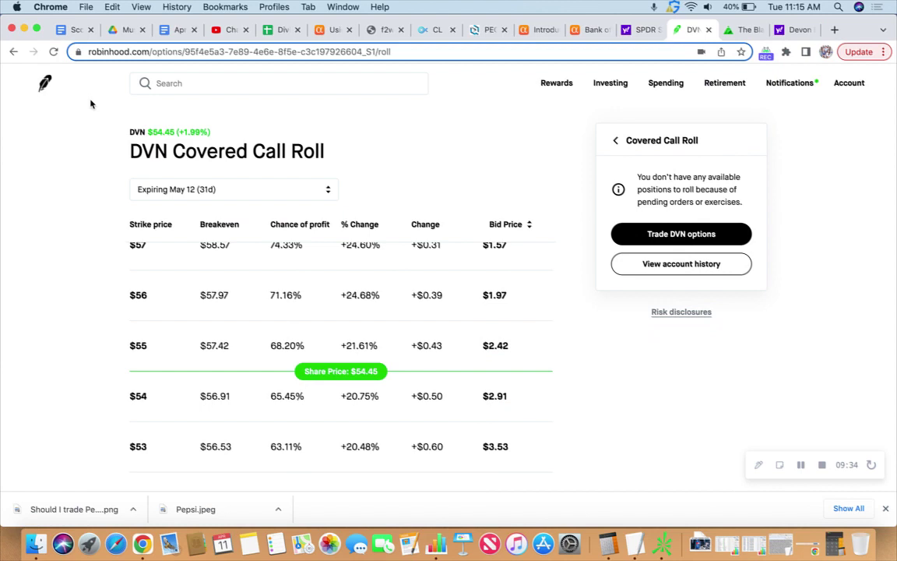
click(45, 83)
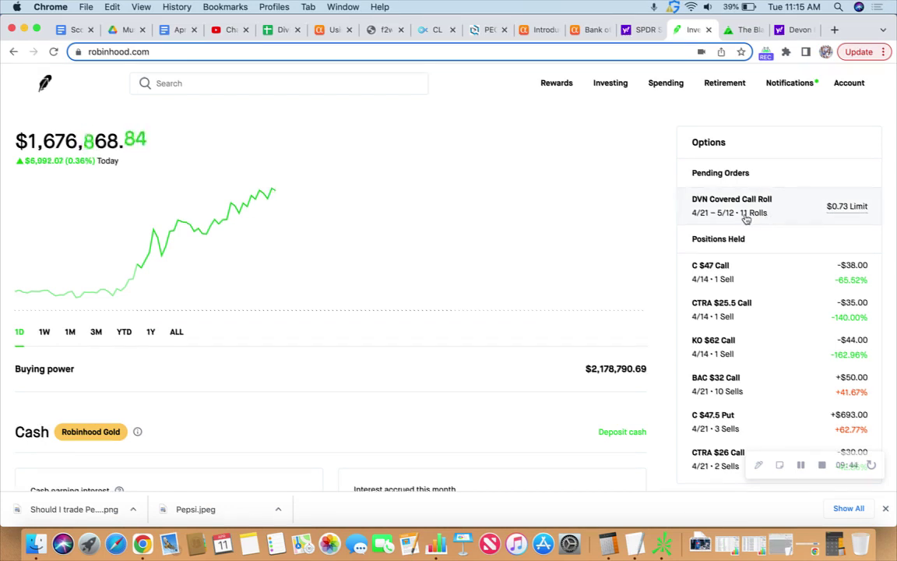
click(786, 30)
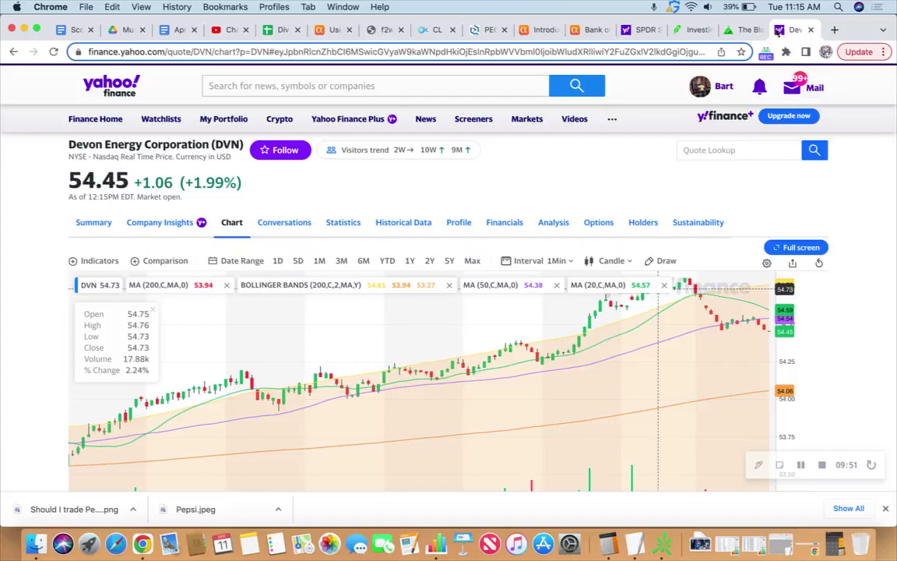
click(689, 30)
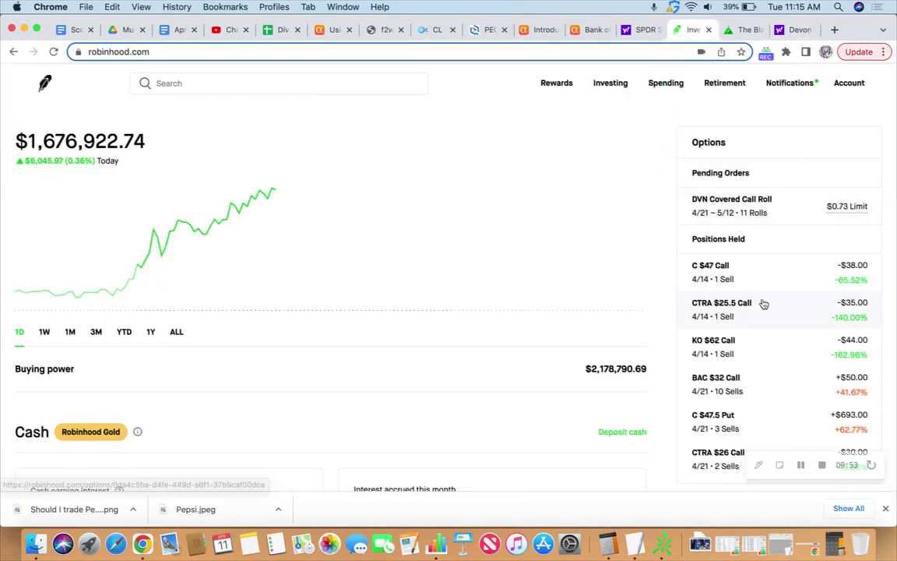
Find the TROW $104 Put among the held options, open it and review its position details and history.
scroll(767, 304, down, 5)
scroll(778, 280, down, 4)
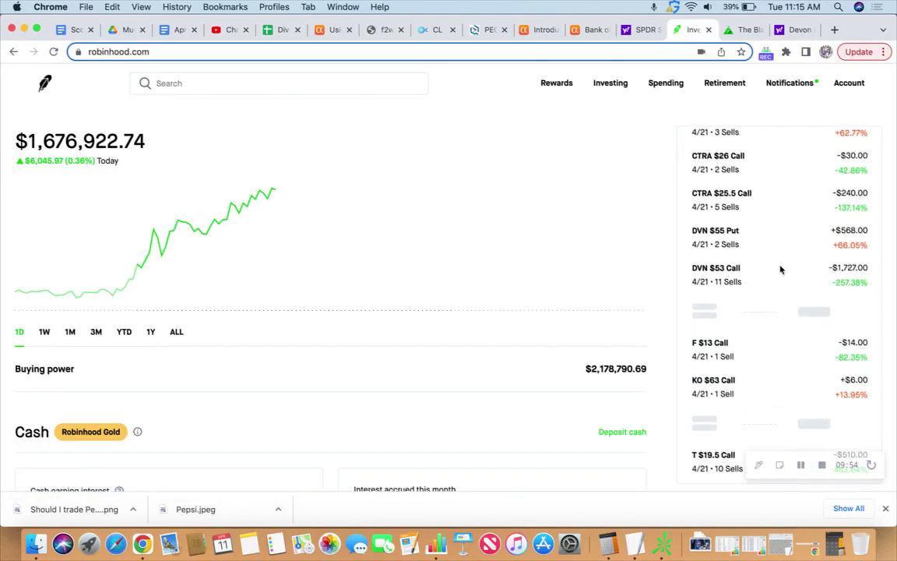
scroll(775, 233, down, 3)
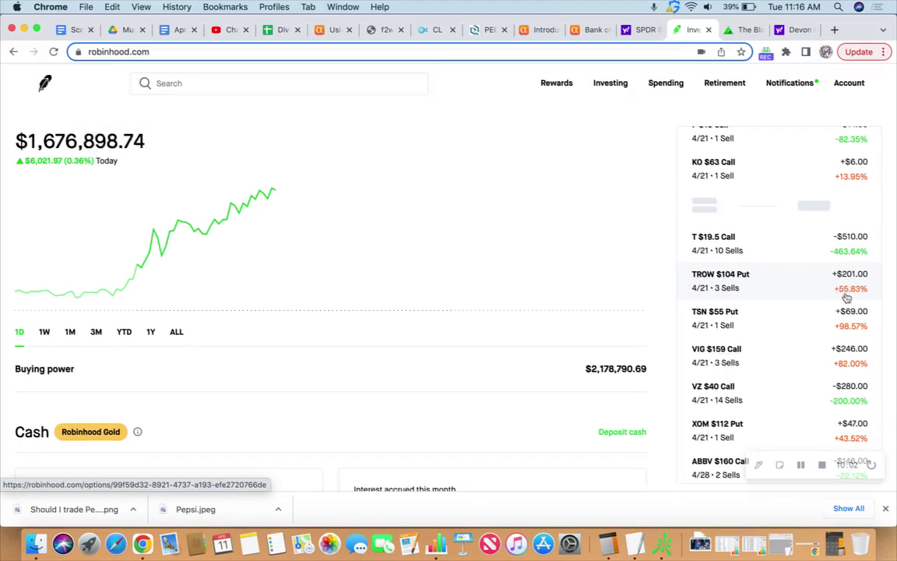
click(798, 288)
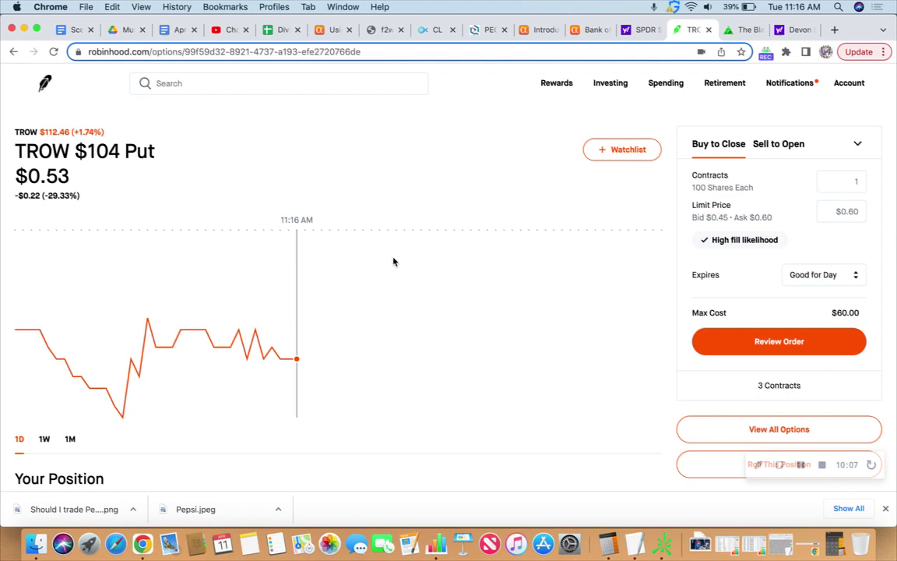
scroll(393, 261, down, 8)
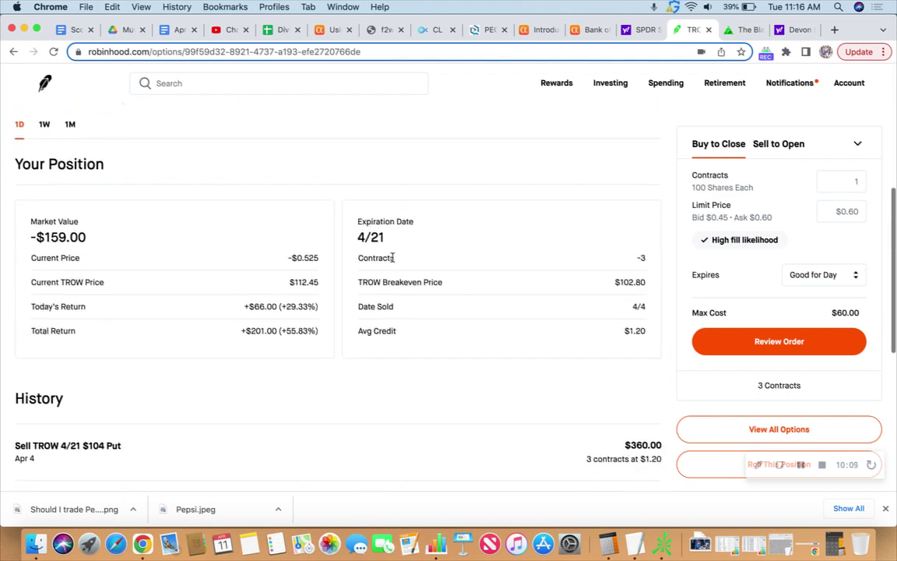
scroll(498, 357, down, 1)
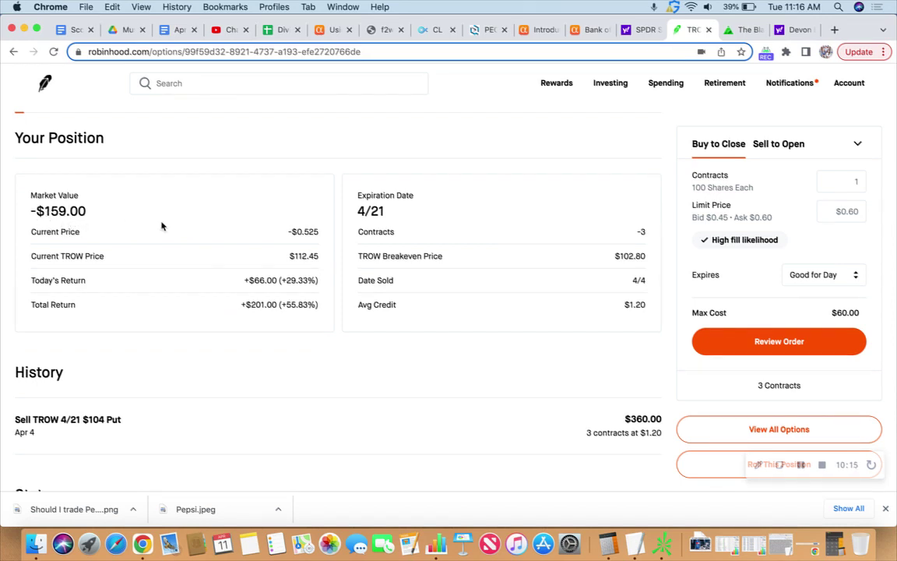
Set the TROW put's buy-to-close order to 3 contracts with a limit price of $0.53.
click(851, 180)
text(3)
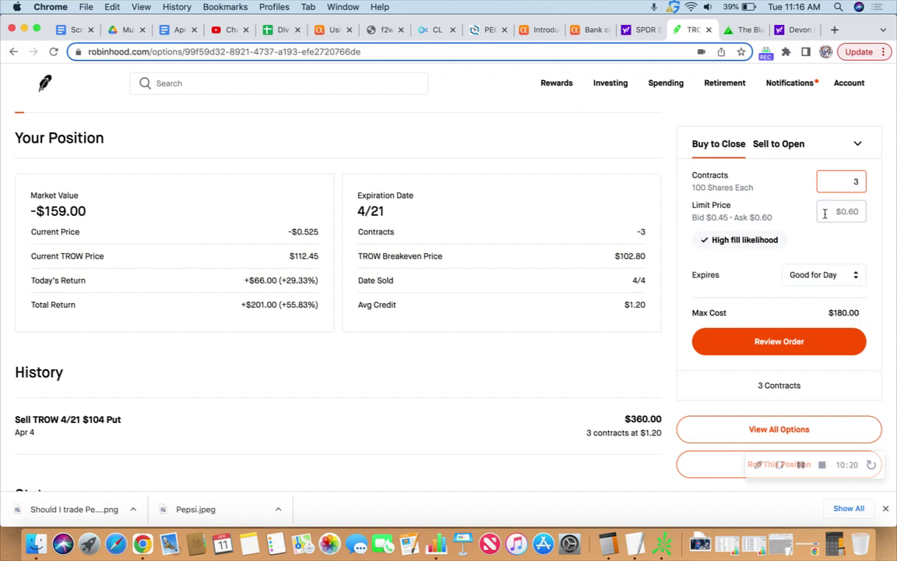
click(827, 211)
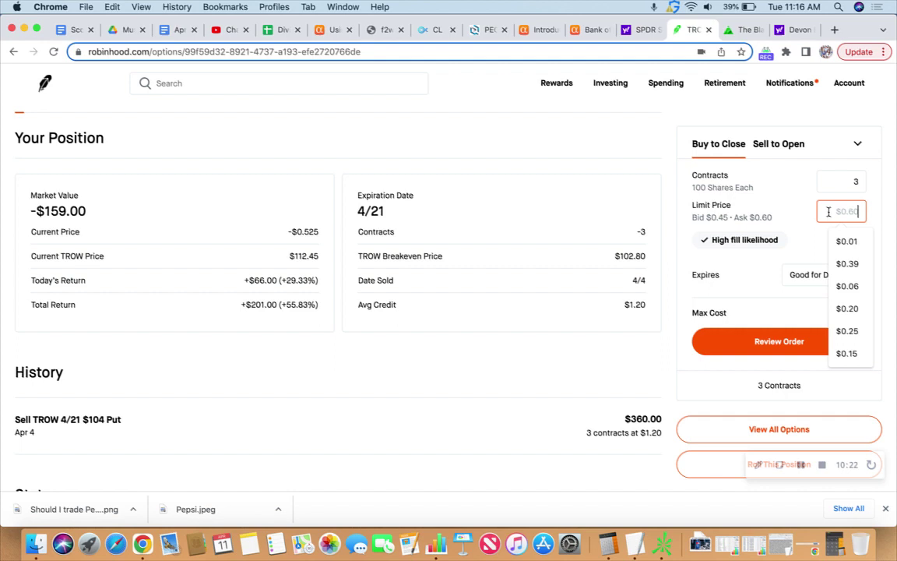
text(0.52)
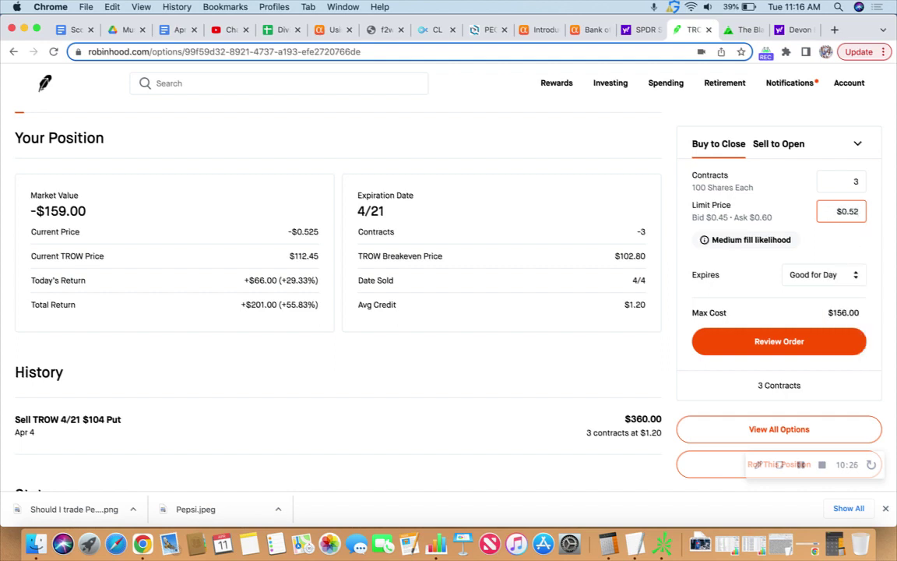
key(BackSpace)
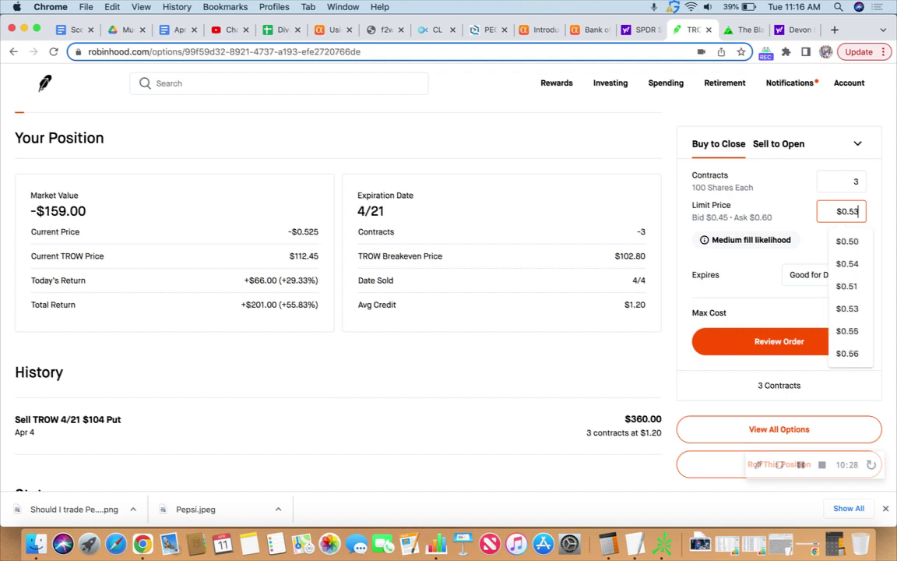
text(3)
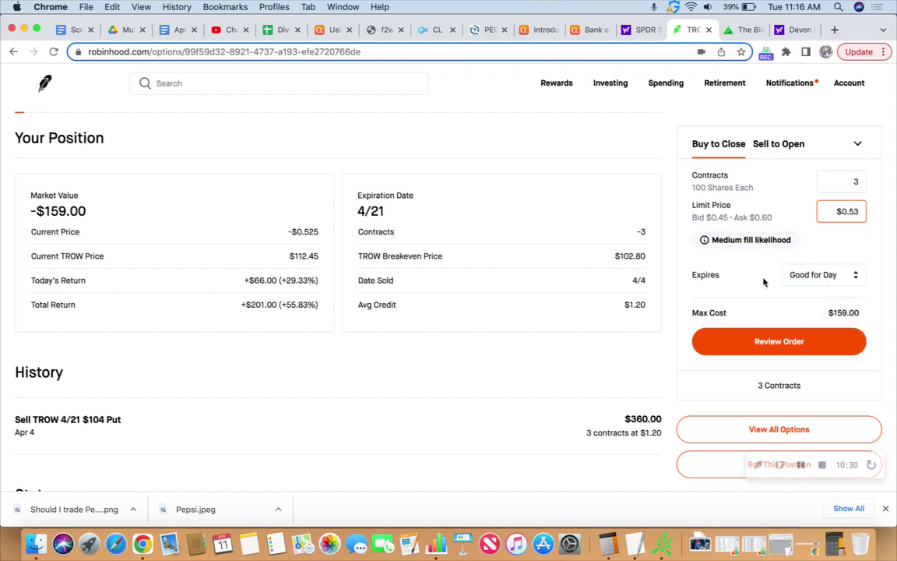
Review the TROW order, accept the limit price update to $0.55 and submit the buy-to-close order.
click(767, 345)
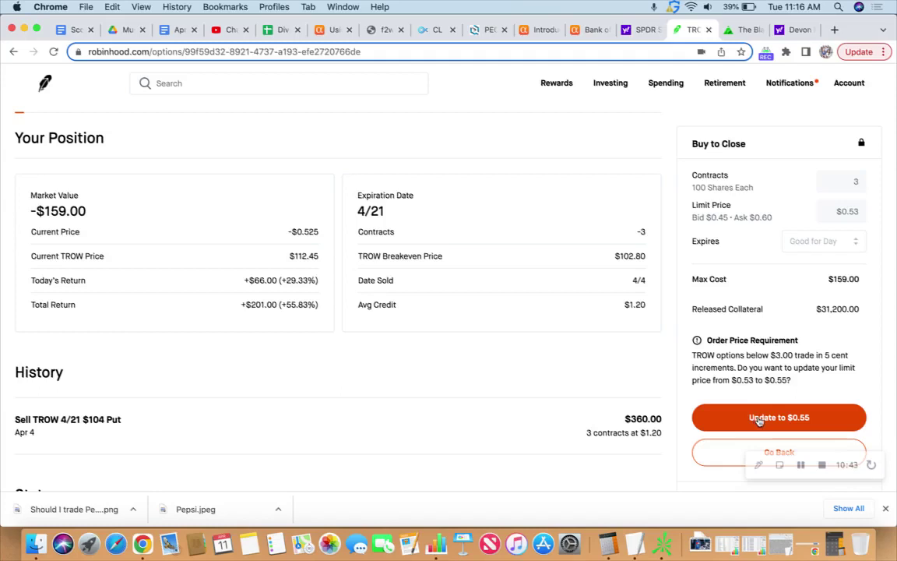
click(759, 420)
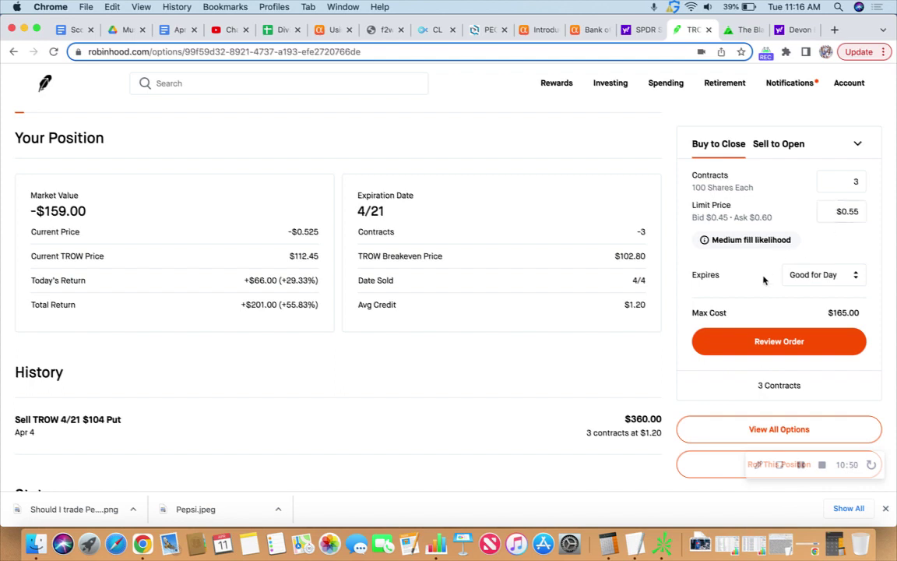
click(764, 348)
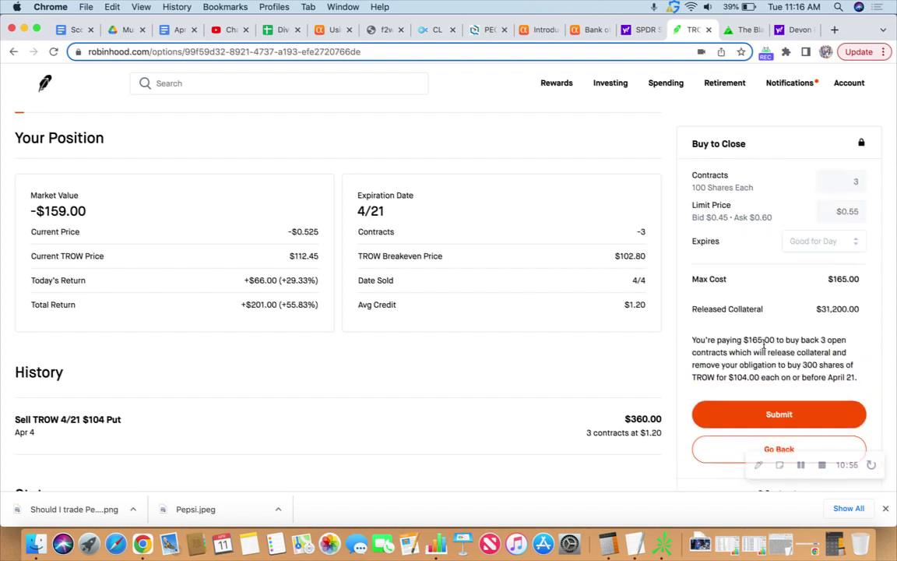
click(771, 415)
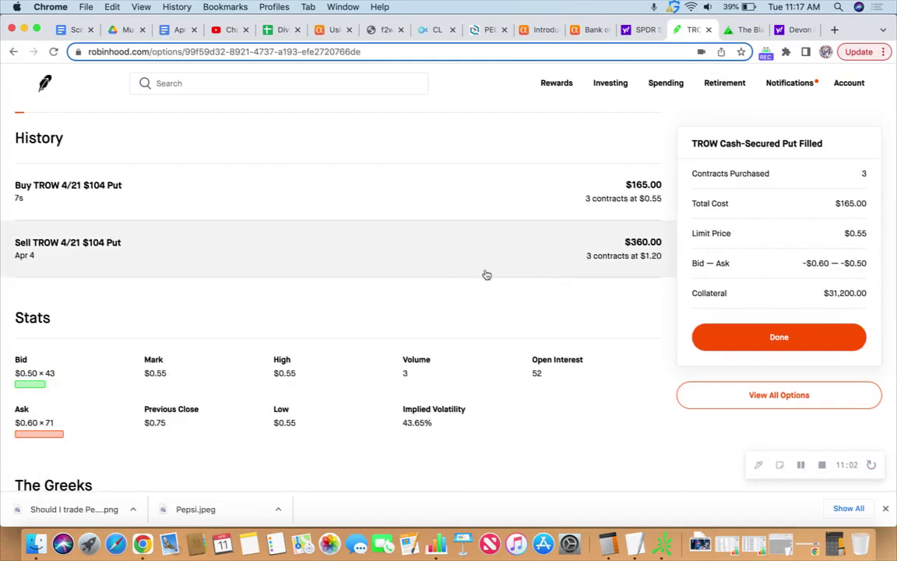
Calculate the TROW put's profit in Calculator by subtracting the $165 buyback cost from the $360 premium.
scroll(364, 299, down, 1)
scroll(492, 250, up, 1)
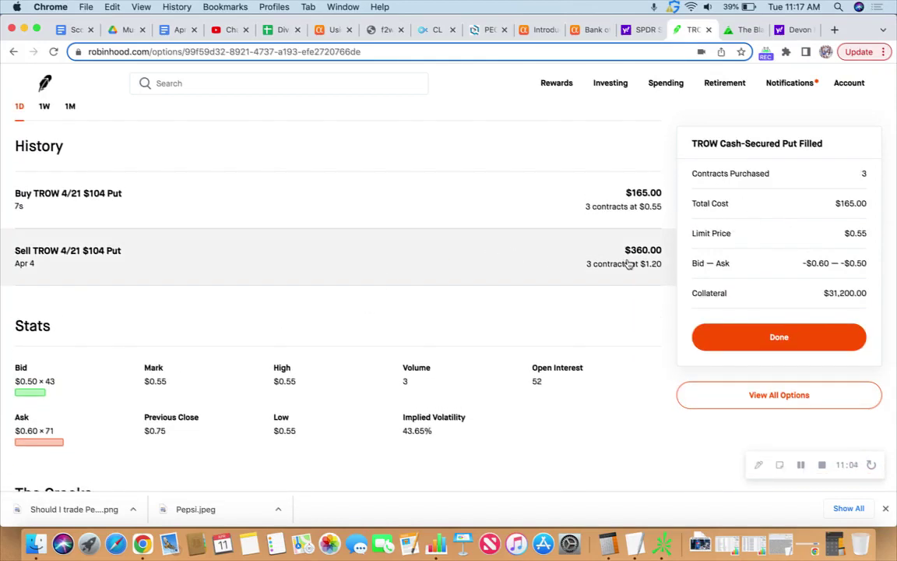
click(607, 548)
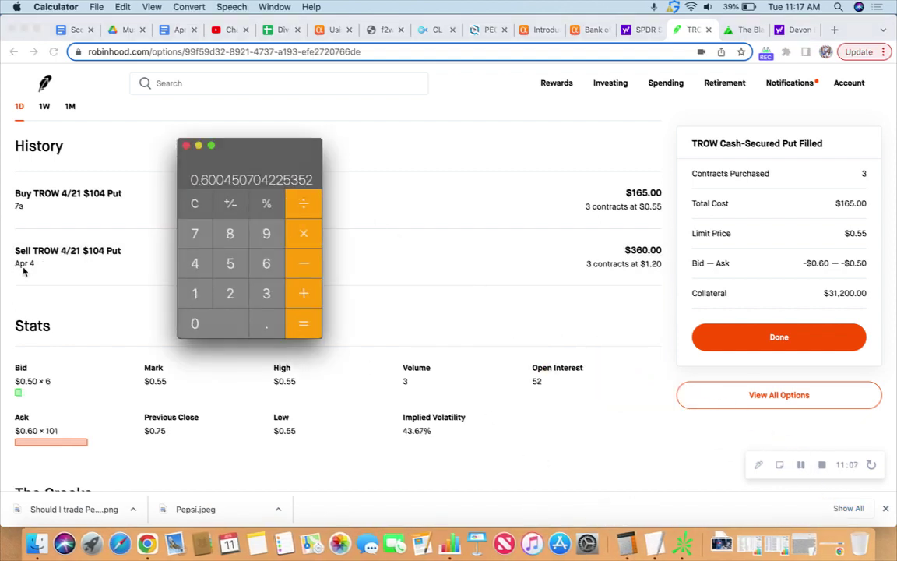
text(360)
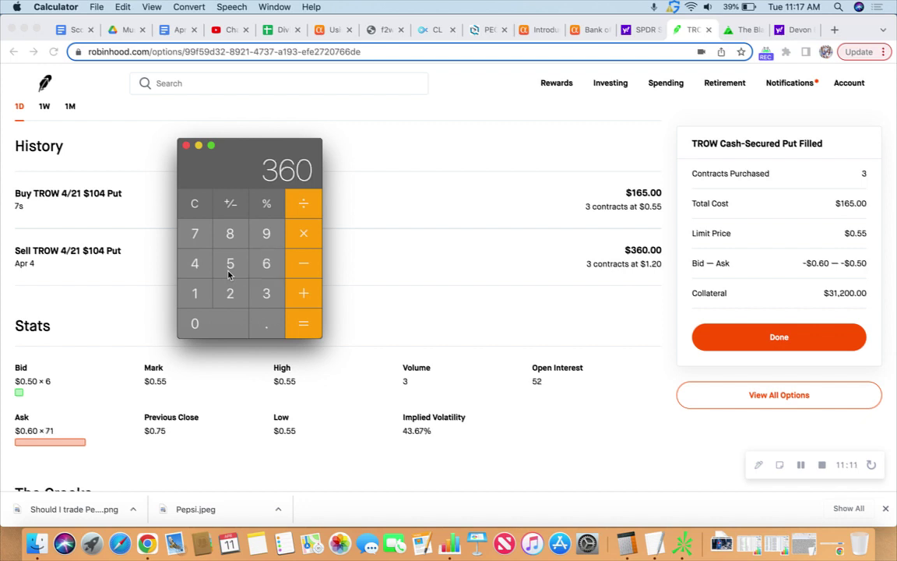
text(-165)
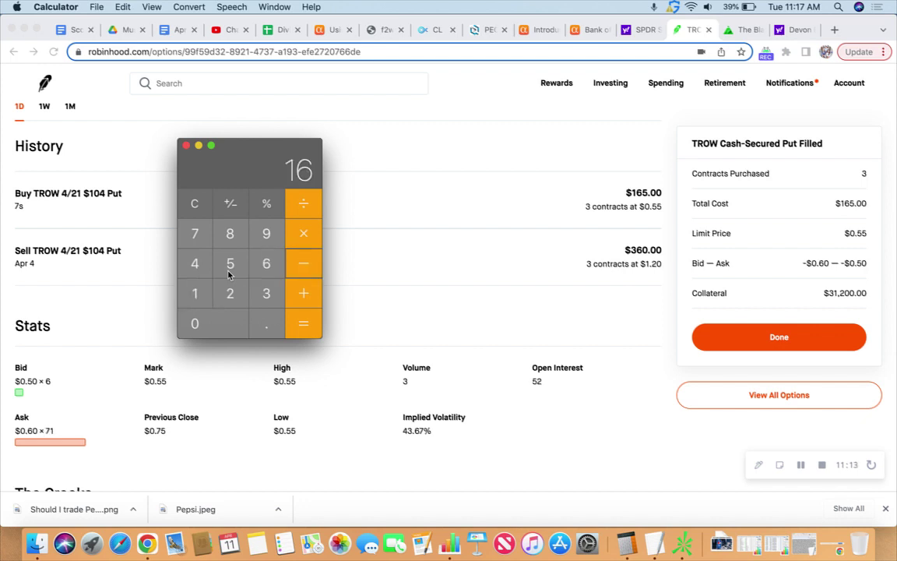
key(Return)
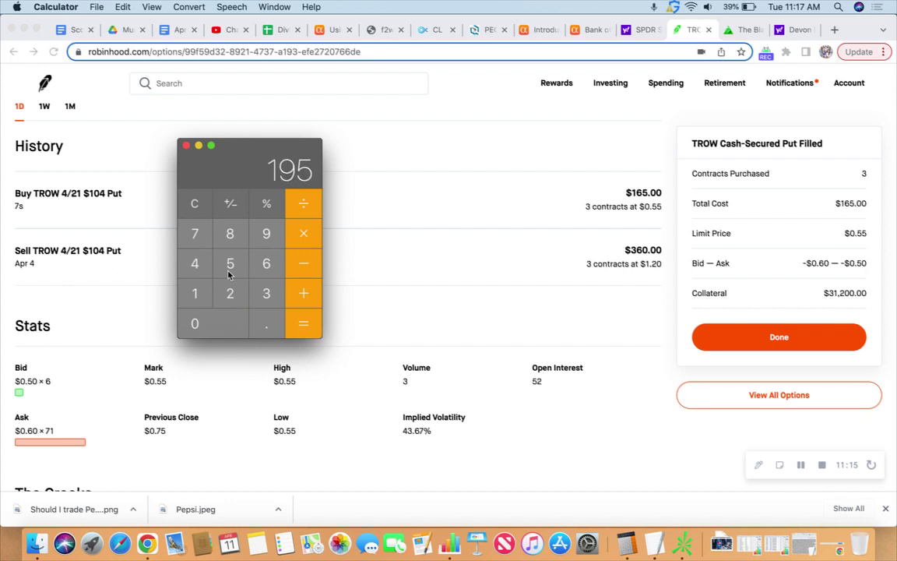
Annualize the TROW return by dividing the profit by 31200 and by 7, multiplying by 365, and minimize Calculator.
text(312)
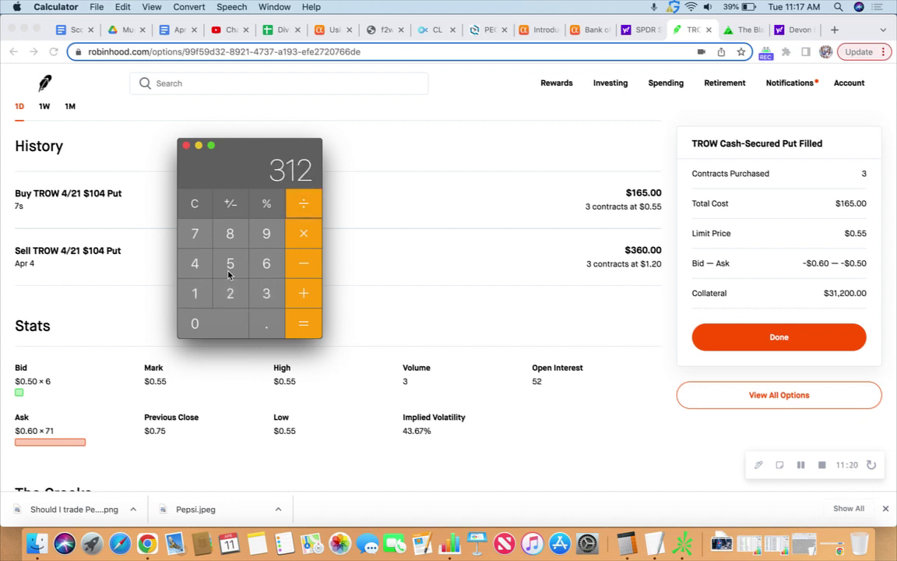
text(00)
key(Escape)
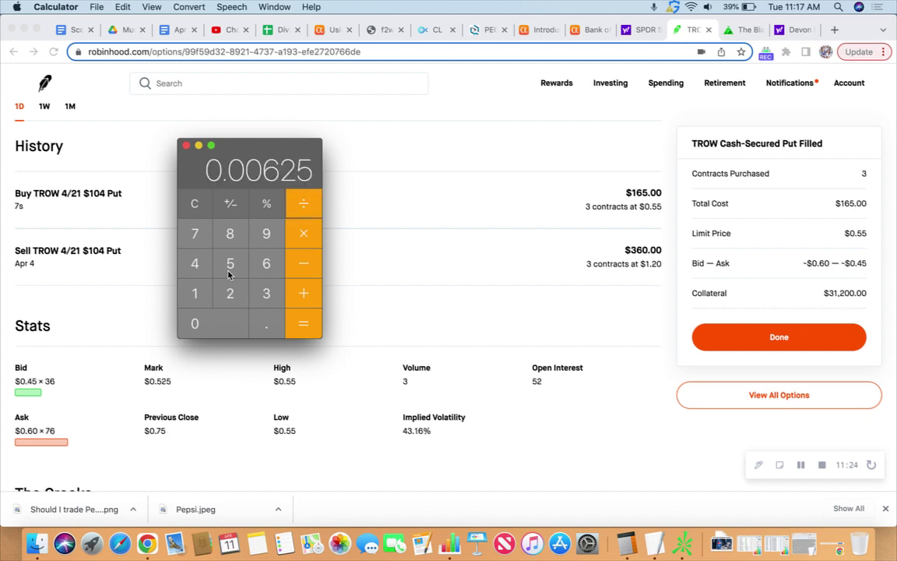
text(7)
key(Return)
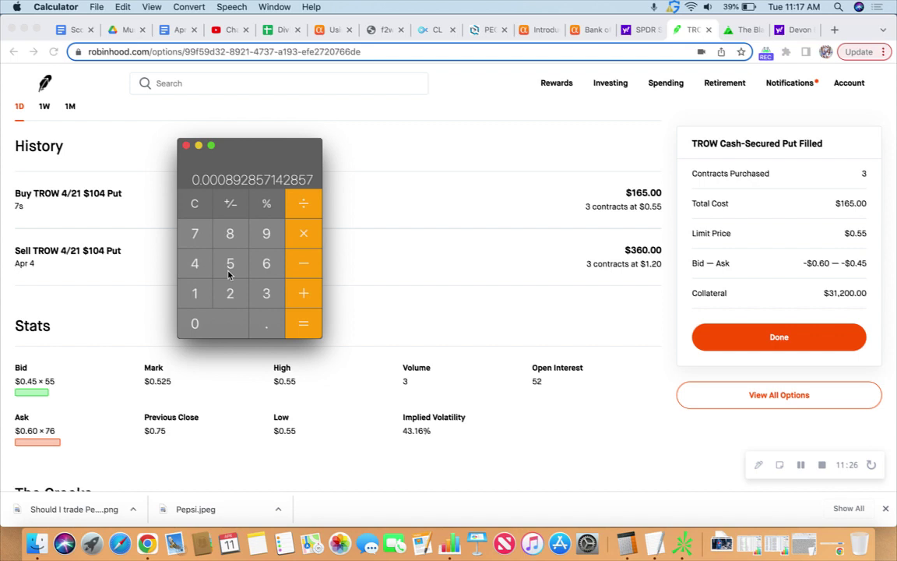
text(365)
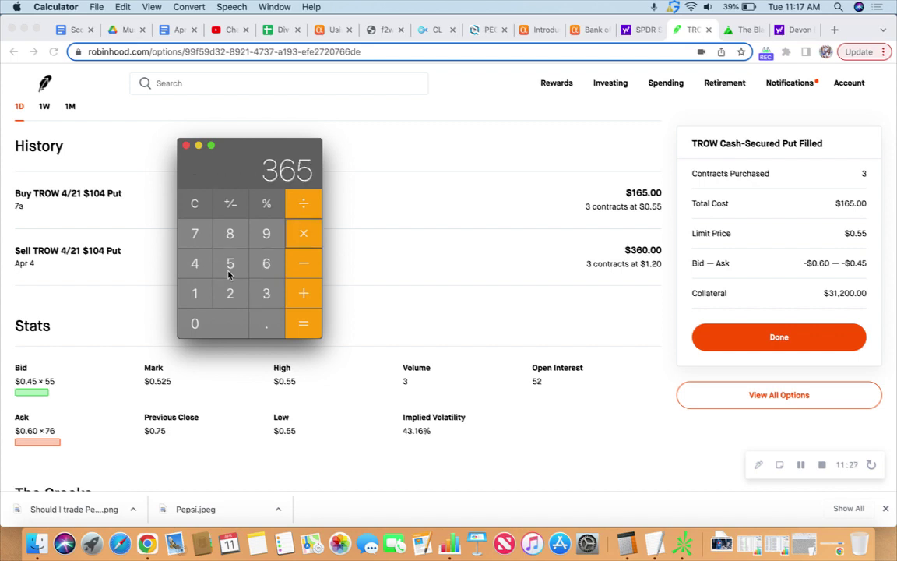
key(Return)
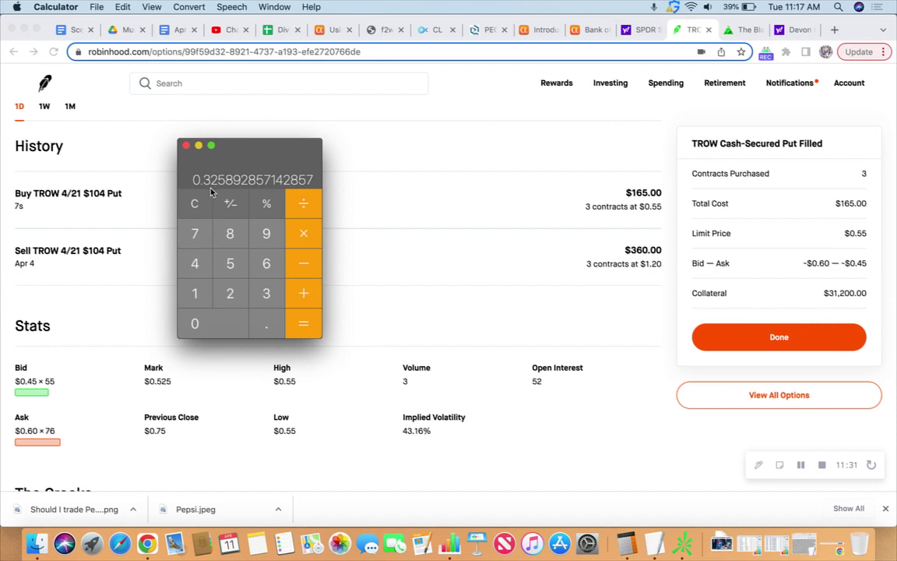
click(199, 146)
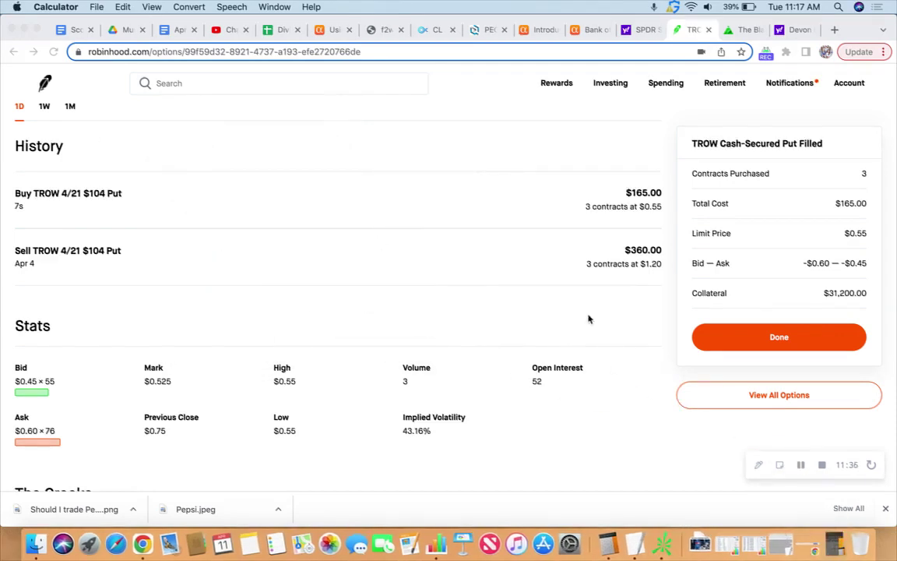
Dismiss the filled TROW order, return to Robinhood's home page, and compare the pending DVN roll with the DVN chart.
click(791, 347)
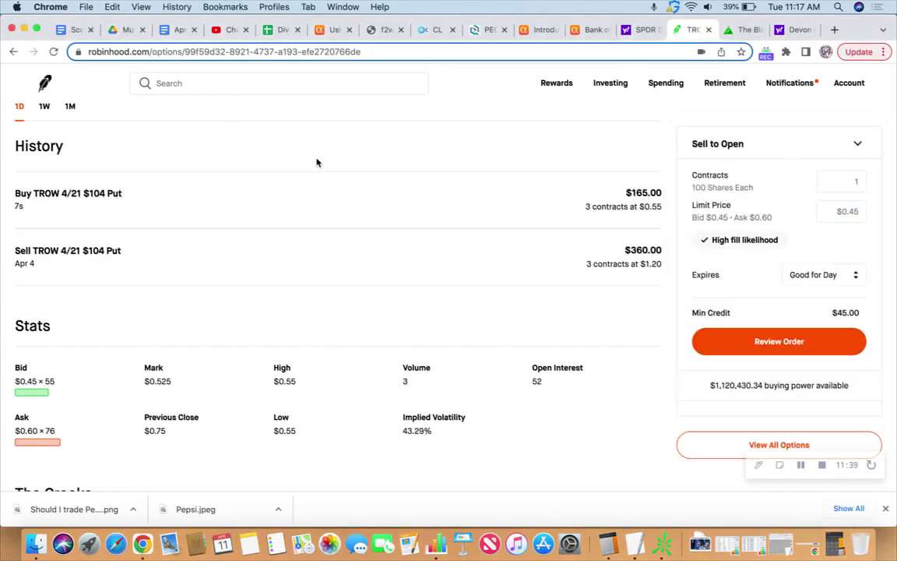
click(48, 84)
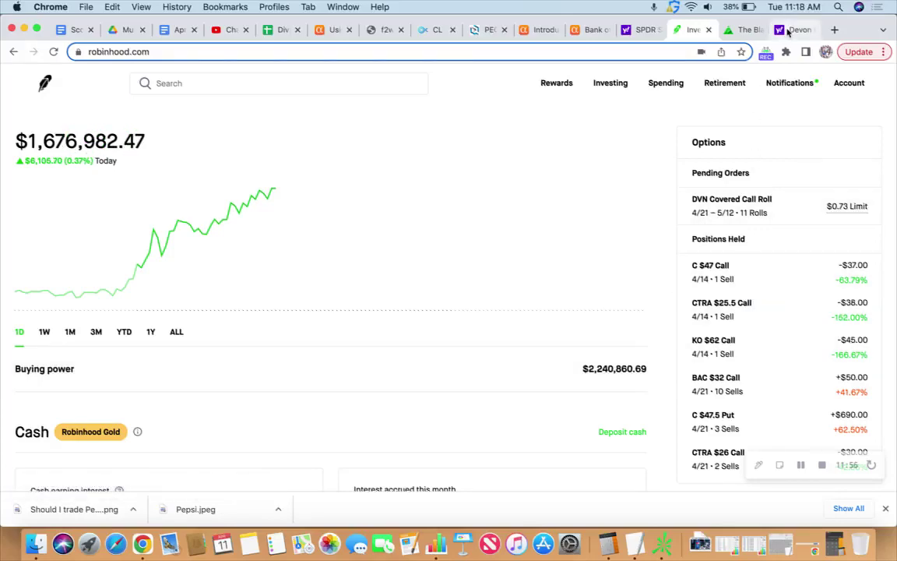
click(788, 30)
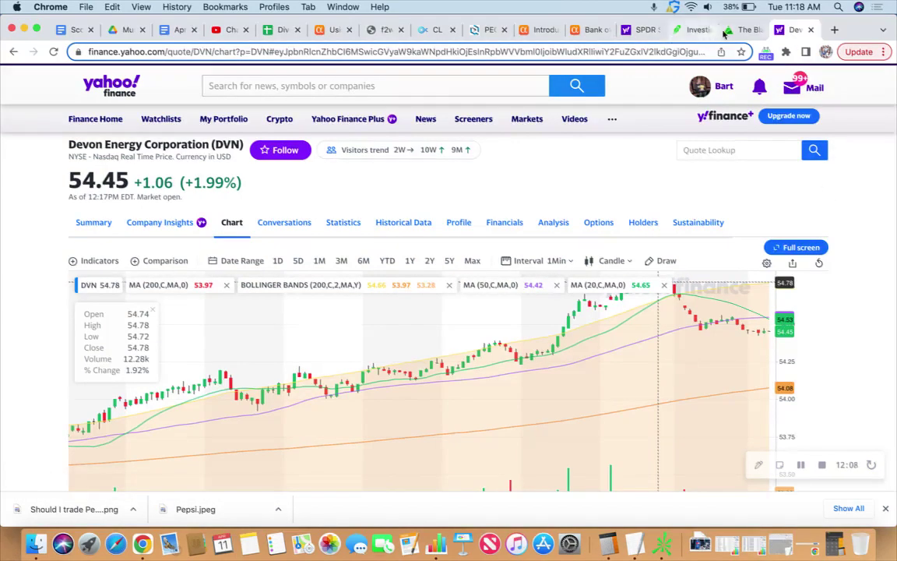
click(688, 32)
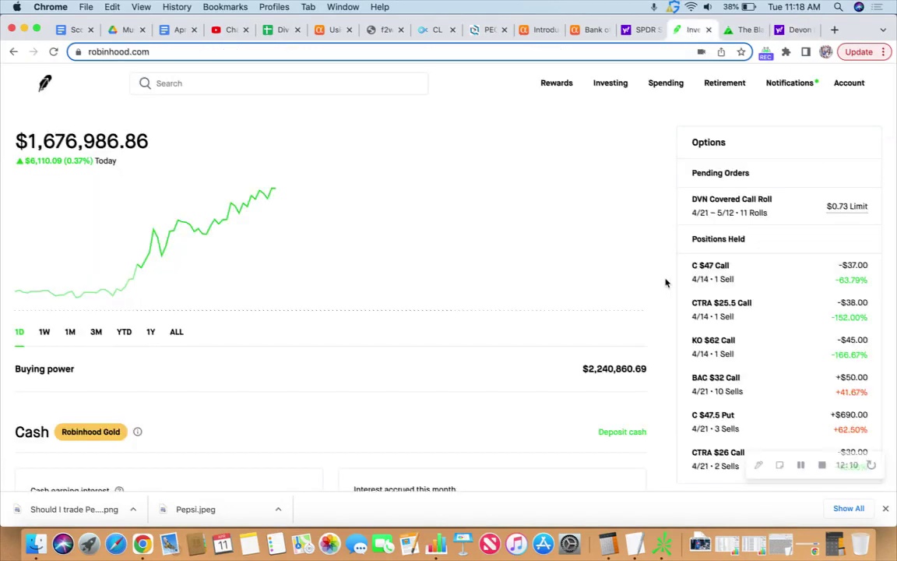
Find the TSN $55 Put among the held options and open its position page.
scroll(764, 308, down, 5)
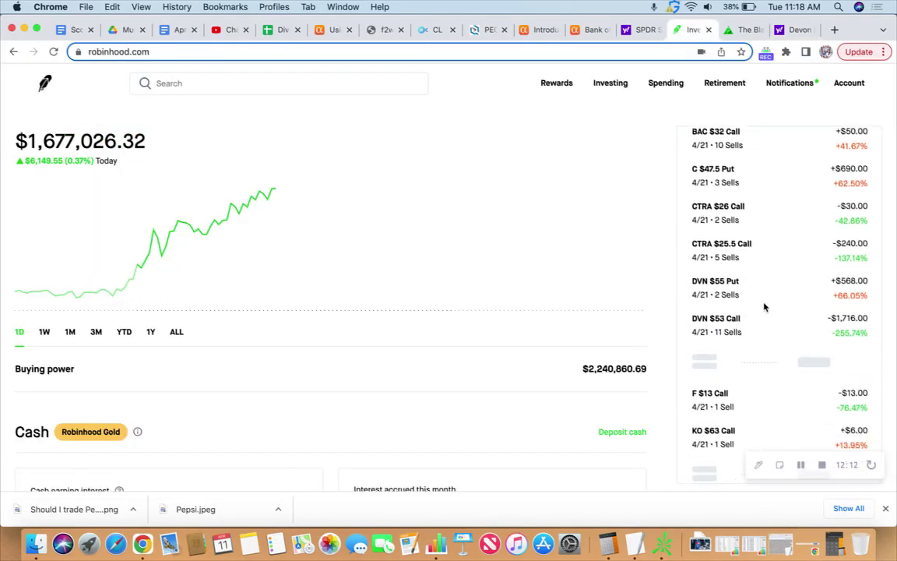
scroll(779, 268, down, 3)
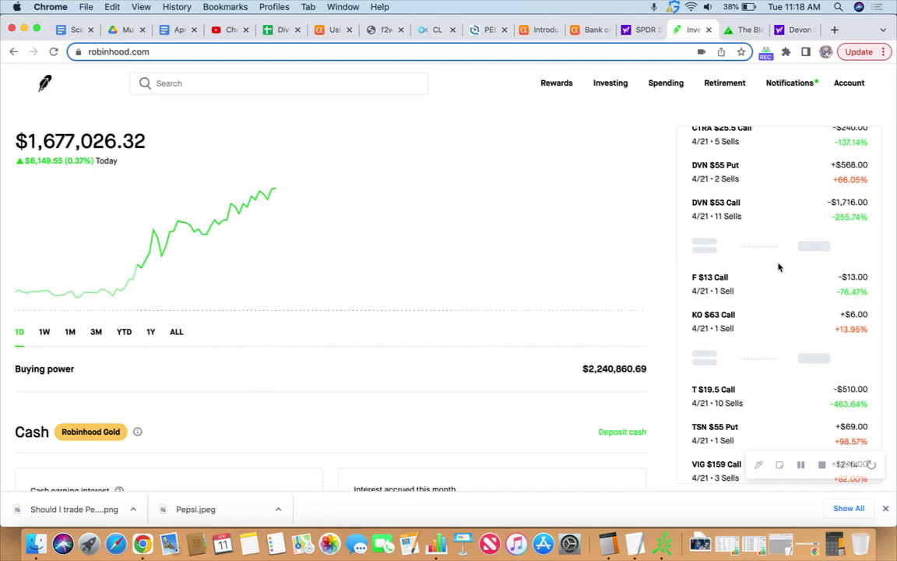
scroll(778, 268, down, 2)
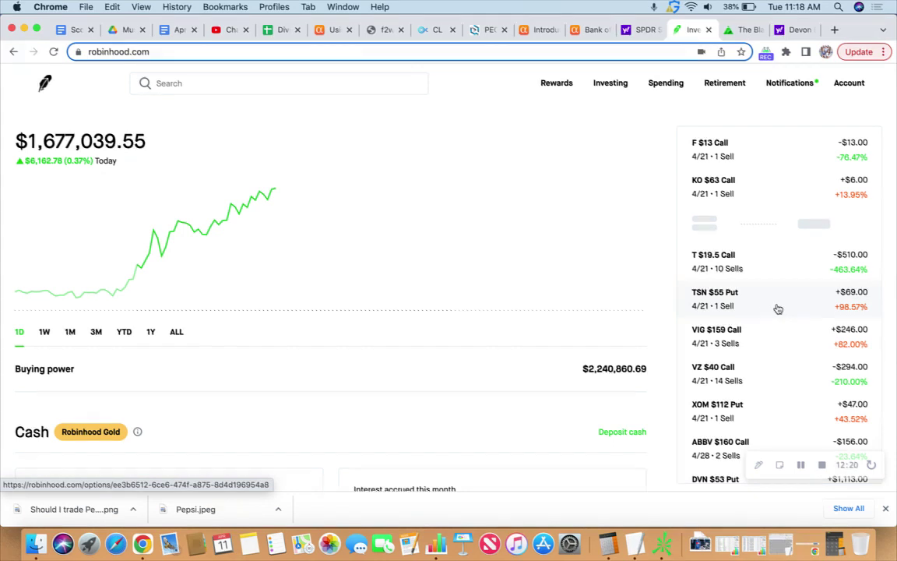
click(773, 308)
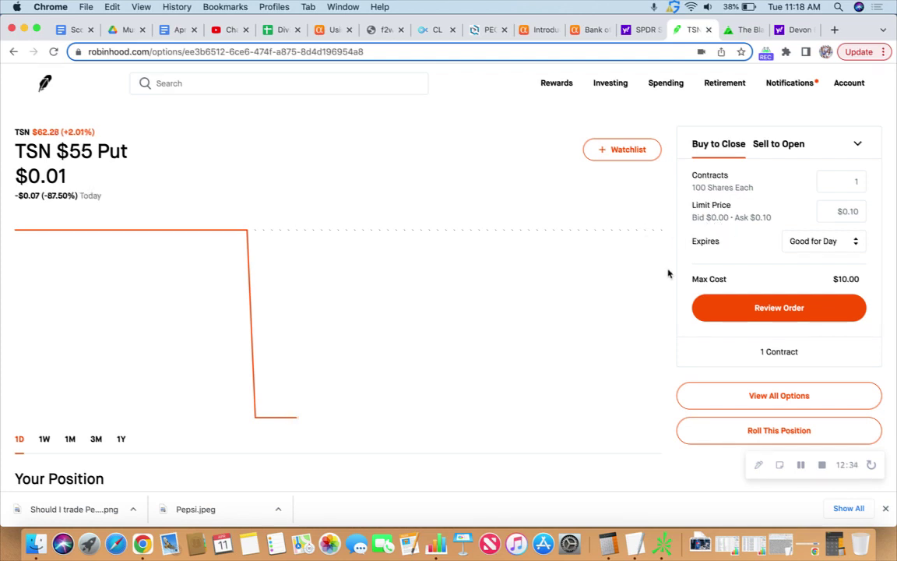
Preview rolling the TSN put to the May 19 $55 strike, clear the selection and return to the home page.
click(752, 433)
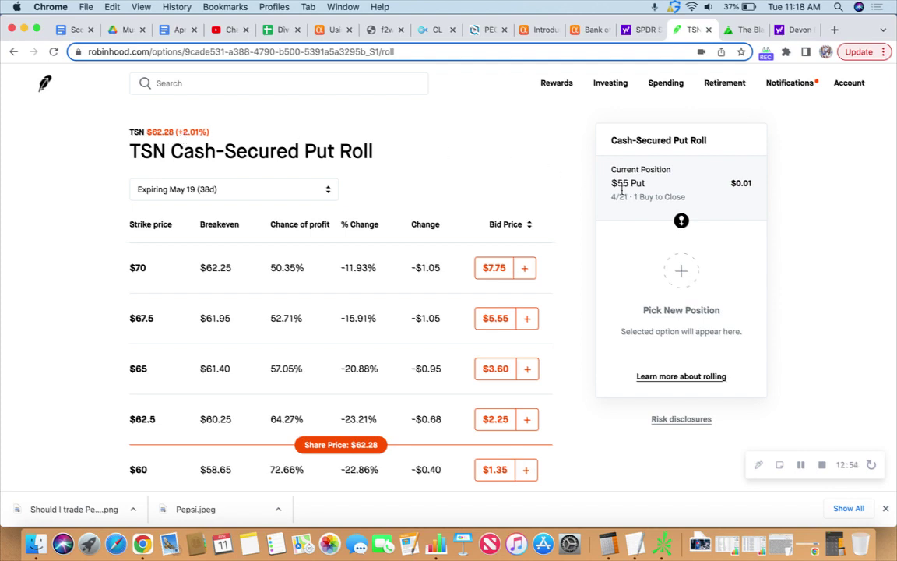
scroll(570, 239, down, 2)
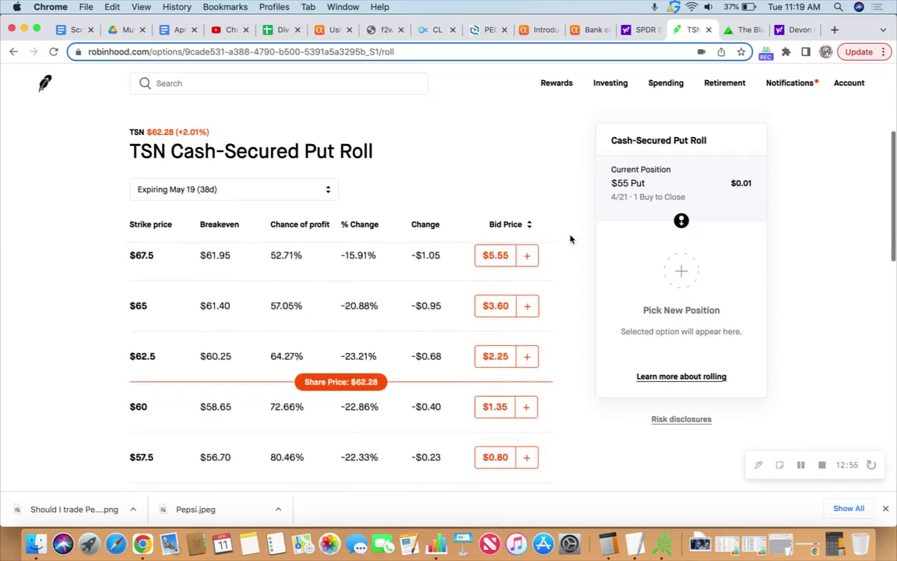
scroll(571, 238, down, 2)
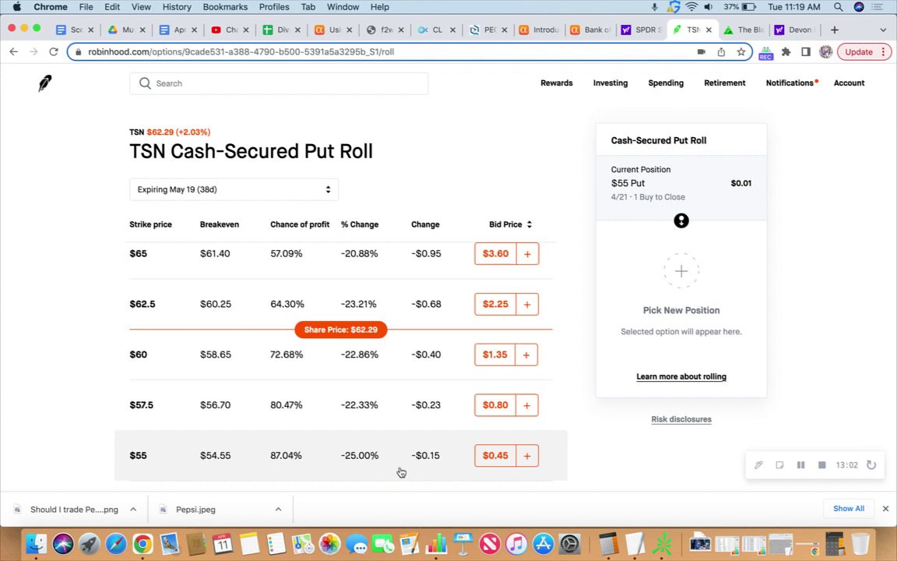
click(525, 456)
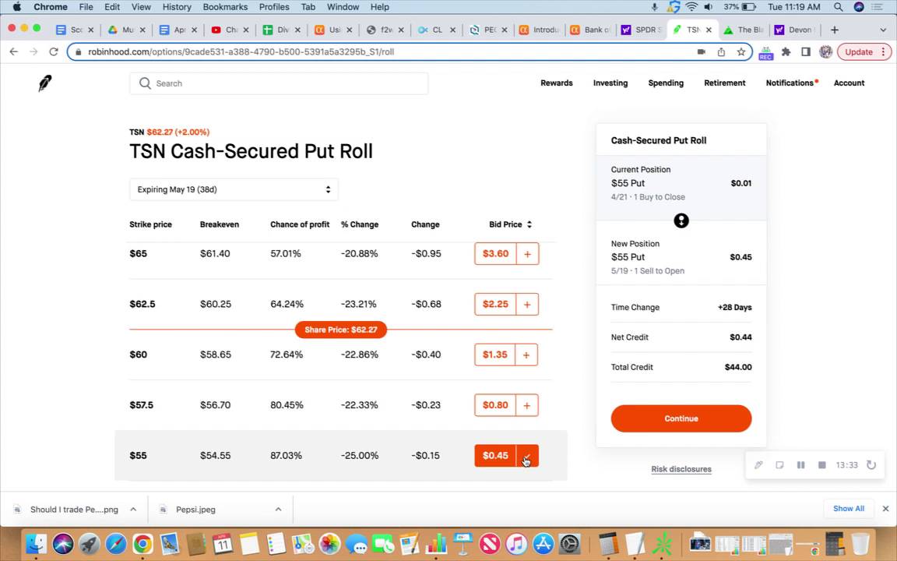
click(524, 458)
click(44, 83)
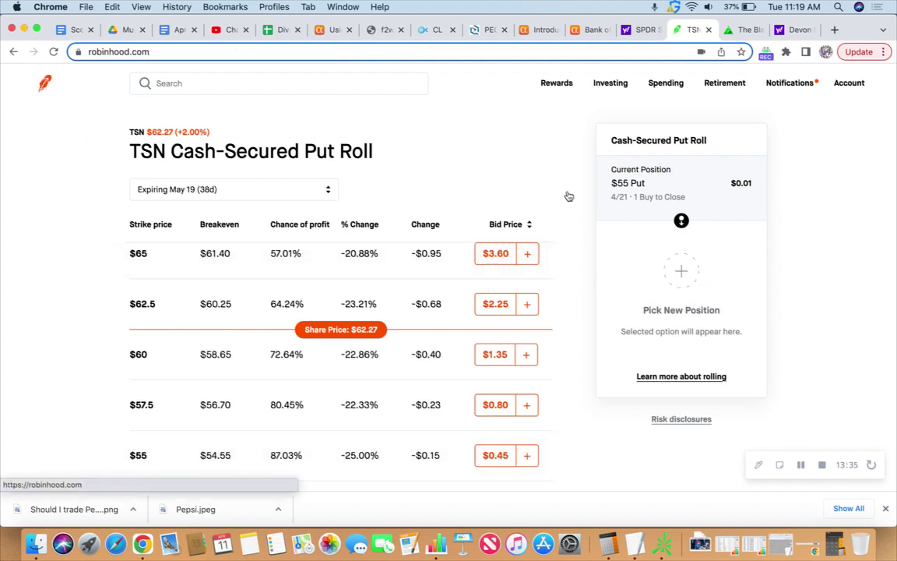
Open the pending DVN covered call roll order, check the DVN chart, and start replacing the roll order.
click(762, 212)
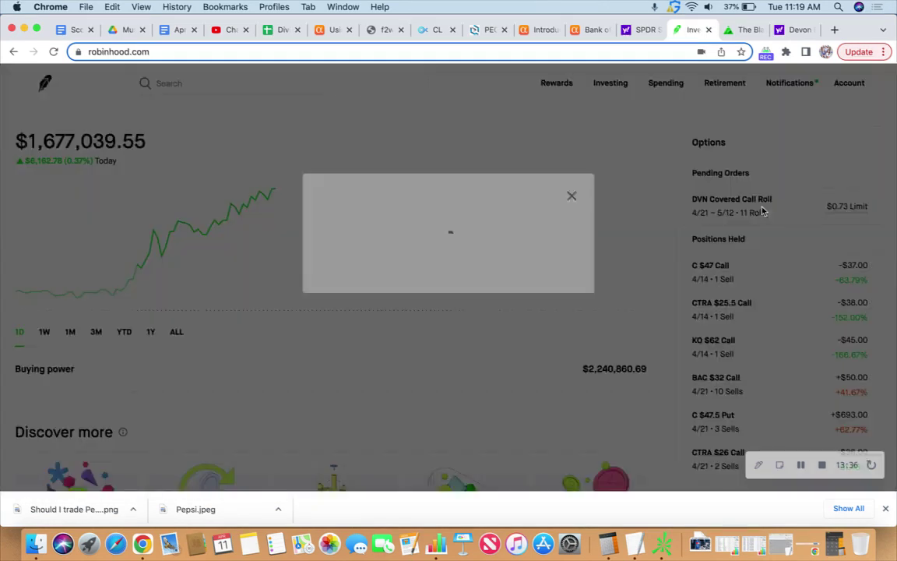
click(790, 30)
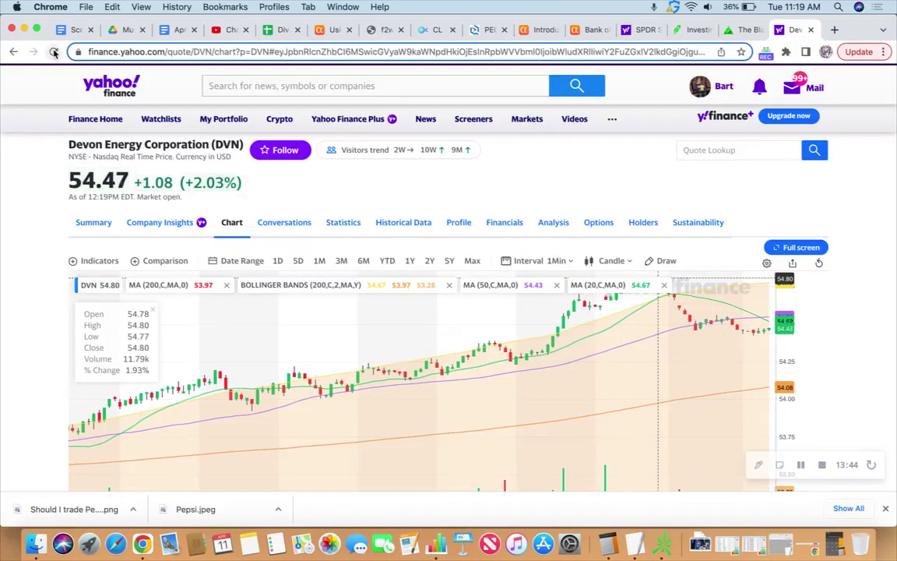
click(689, 30)
click(501, 464)
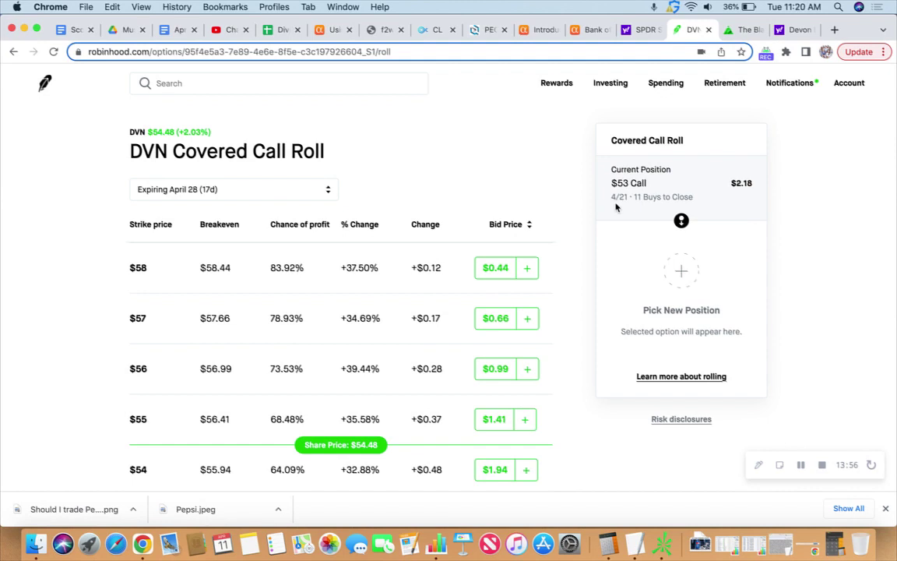
Choose the $54 call expiring May 12 as the new DVN covered call position and continue to the order details.
click(267, 193)
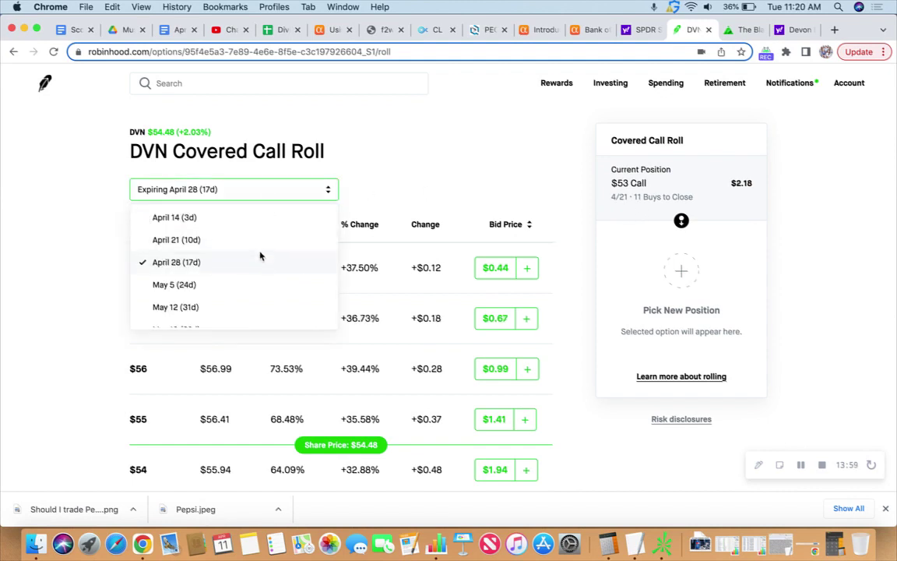
click(253, 306)
scroll(270, 315, up, 2)
scroll(287, 326, down, 2)
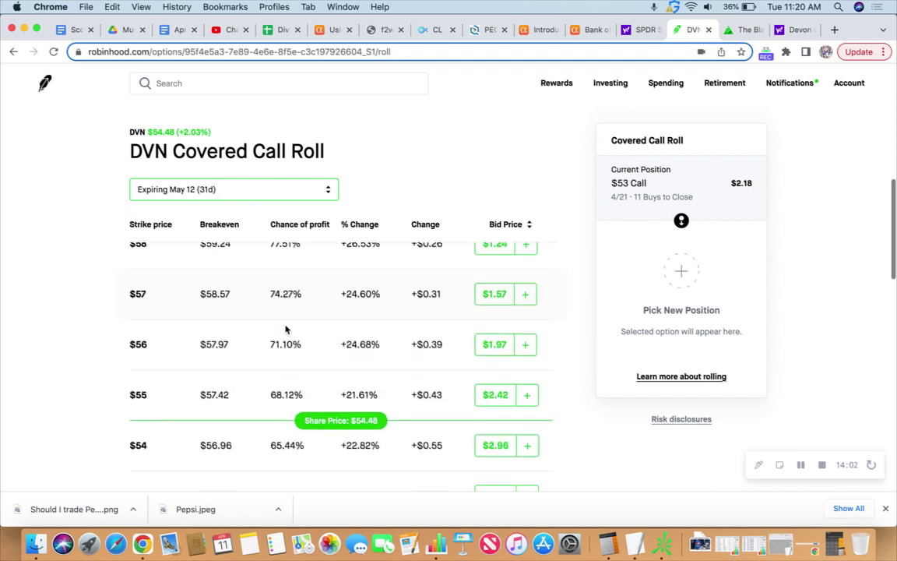
scroll(273, 343, down, 1)
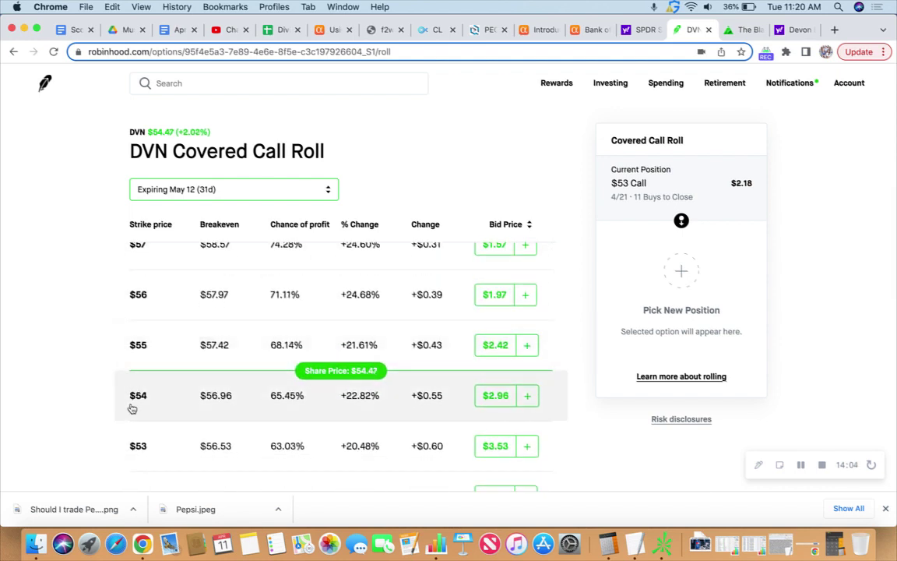
click(526, 396)
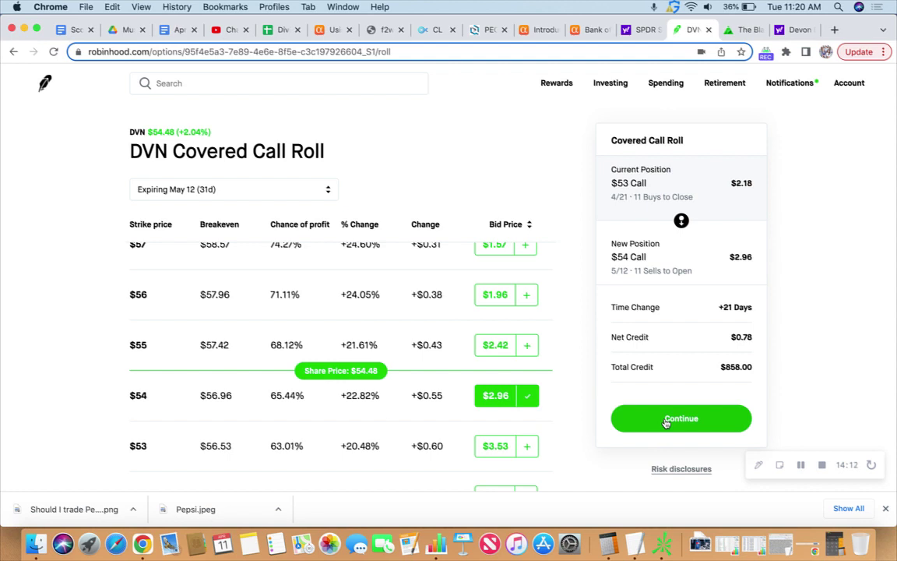
click(665, 420)
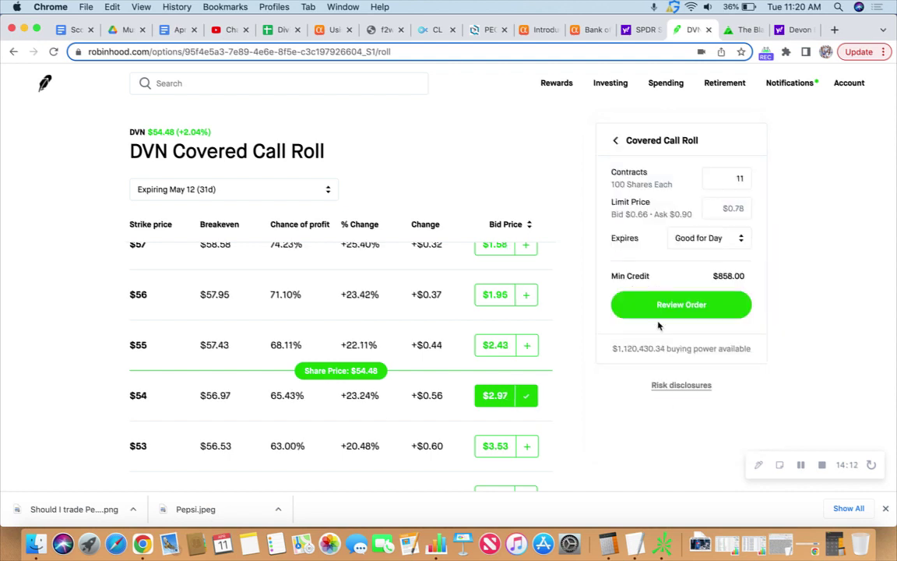
Set the DVN roll's limit price to $0.72 for 11 contracts, review the order and submit it.
click(720, 208)
text(0.72)
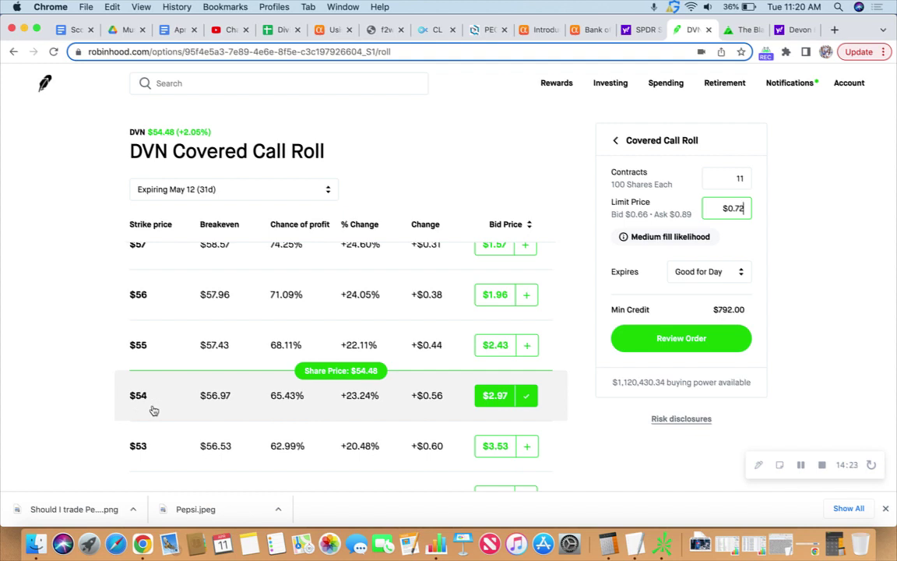
click(667, 340)
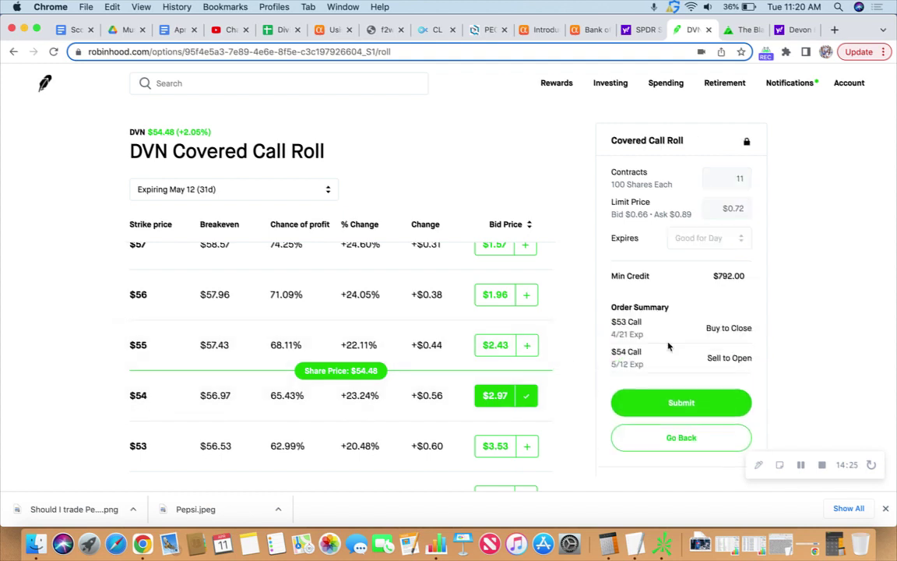
click(666, 406)
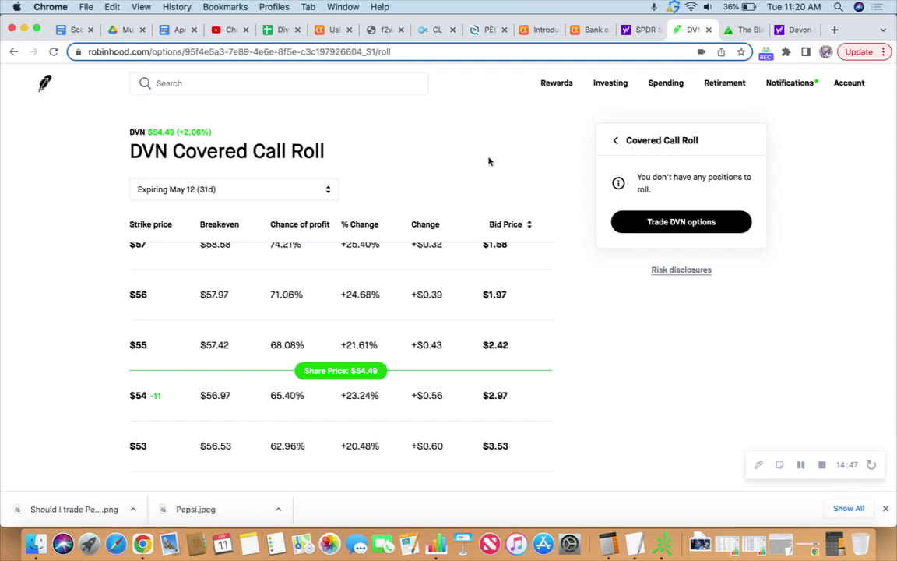
Return to the home page and review the open option positions from the April 14 expirations through the May 12 DVN and INTC calls.
click(43, 84)
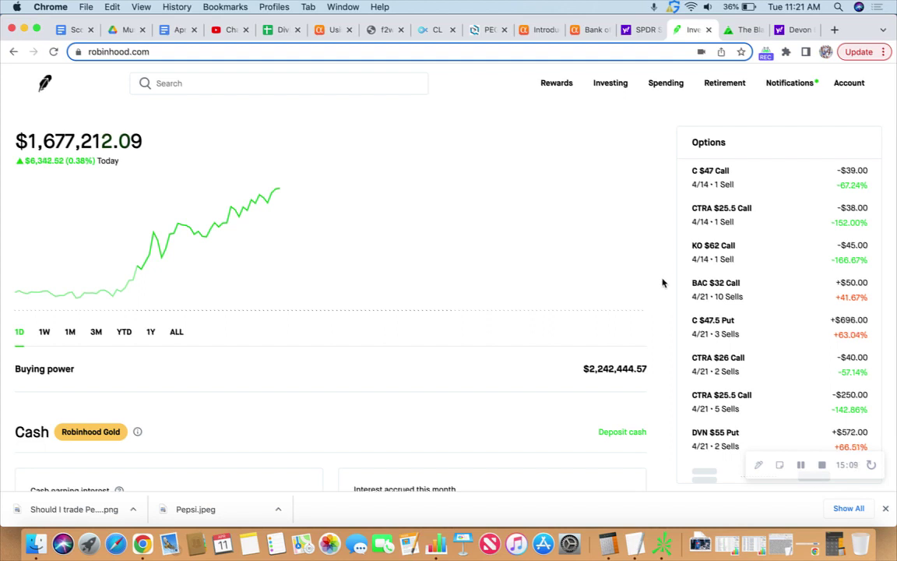
scroll(660, 272, down, 1)
scroll(660, 273, down, 1)
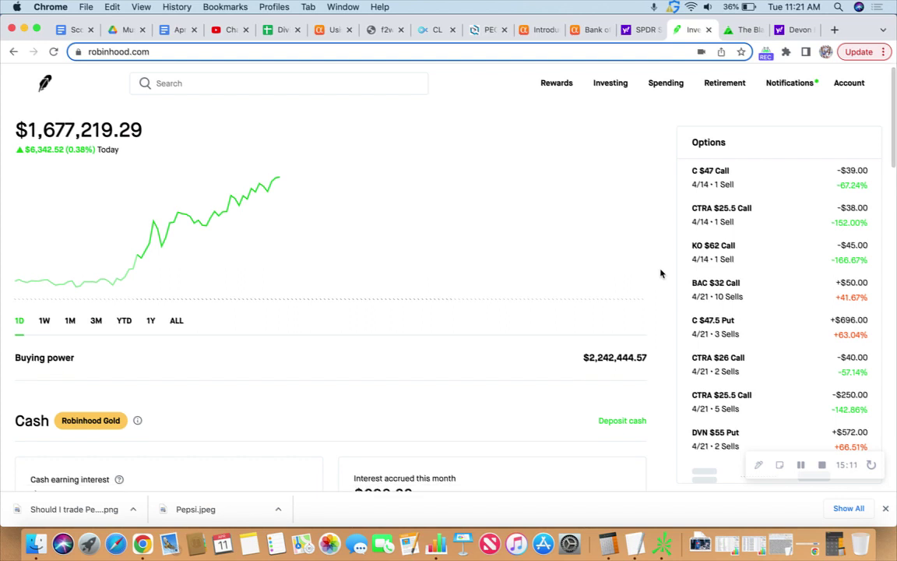
scroll(660, 273, up, 1)
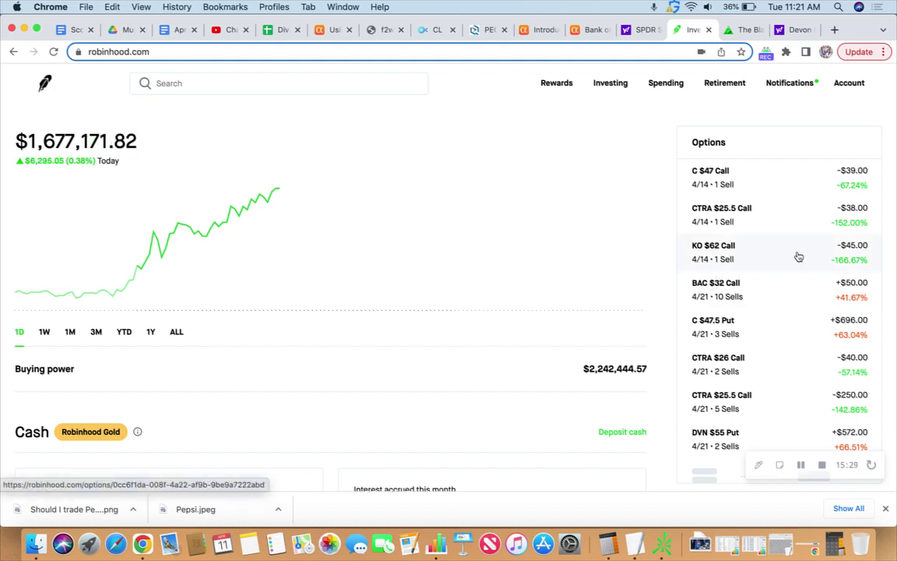
scroll(796, 256, down, 1)
scroll(796, 256, down, 6)
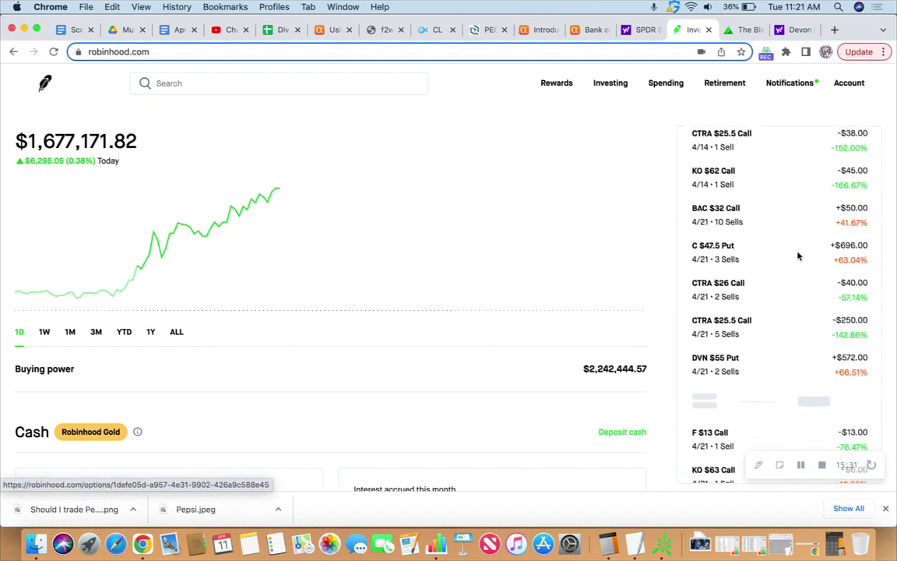
scroll(787, 237, down, 2)
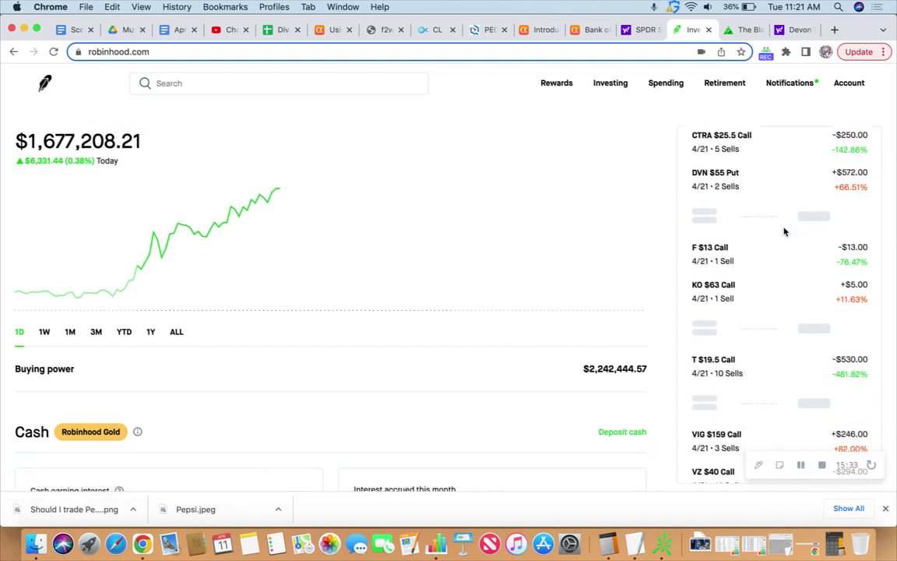
scroll(784, 231, down, 5)
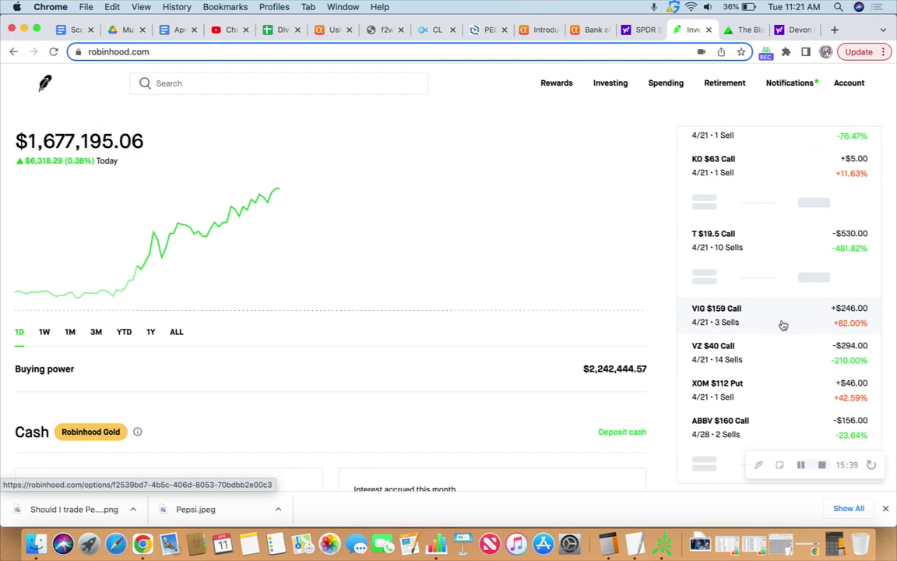
scroll(772, 295, down, 2)
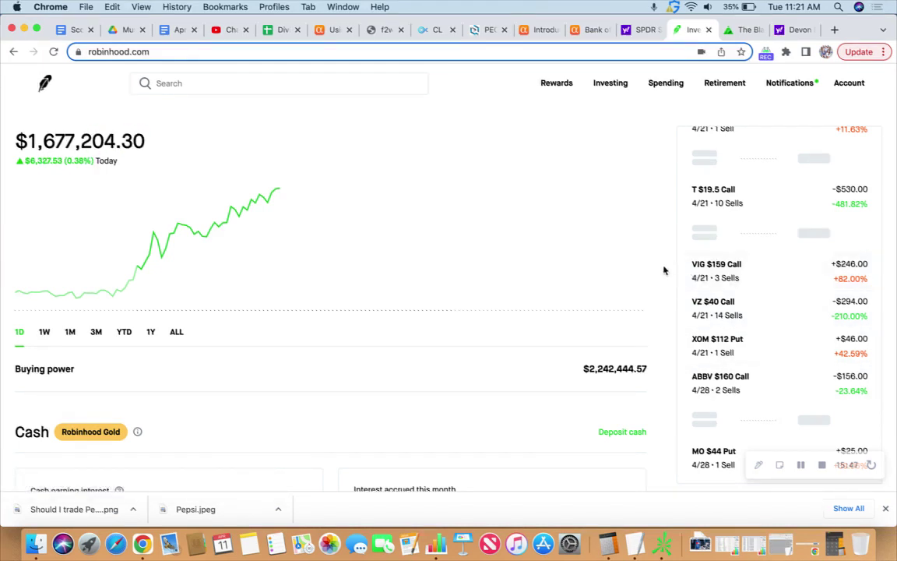
scroll(740, 257, down, 5)
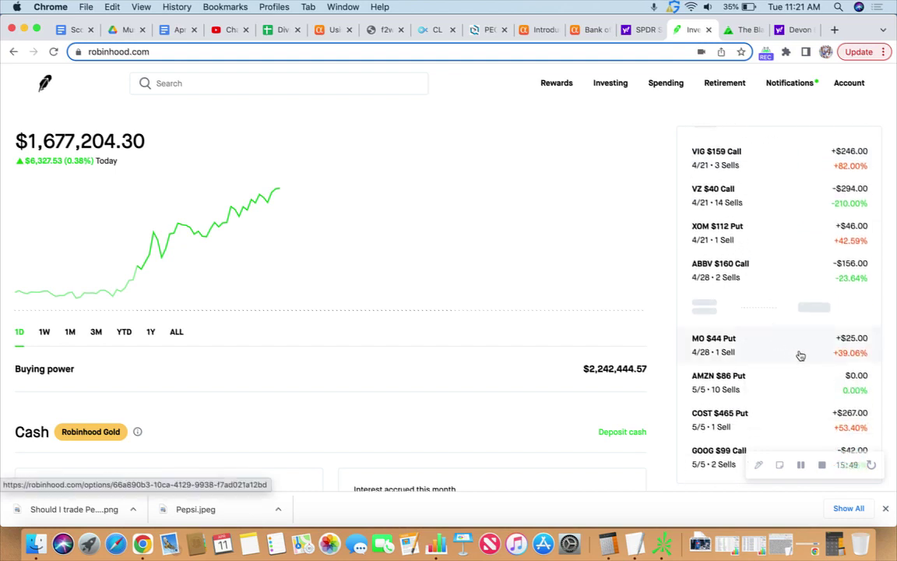
scroll(780, 336, down, 2)
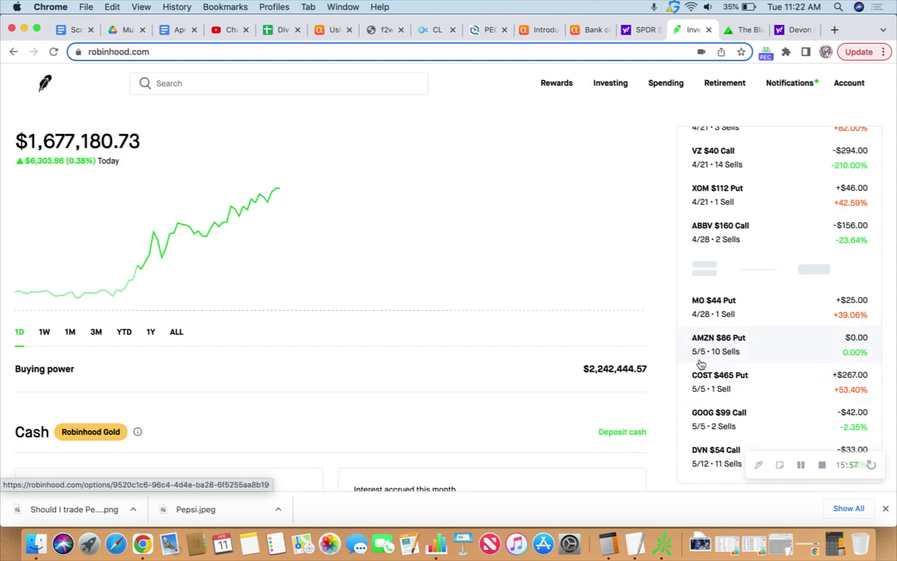
scroll(748, 350, down, 1)
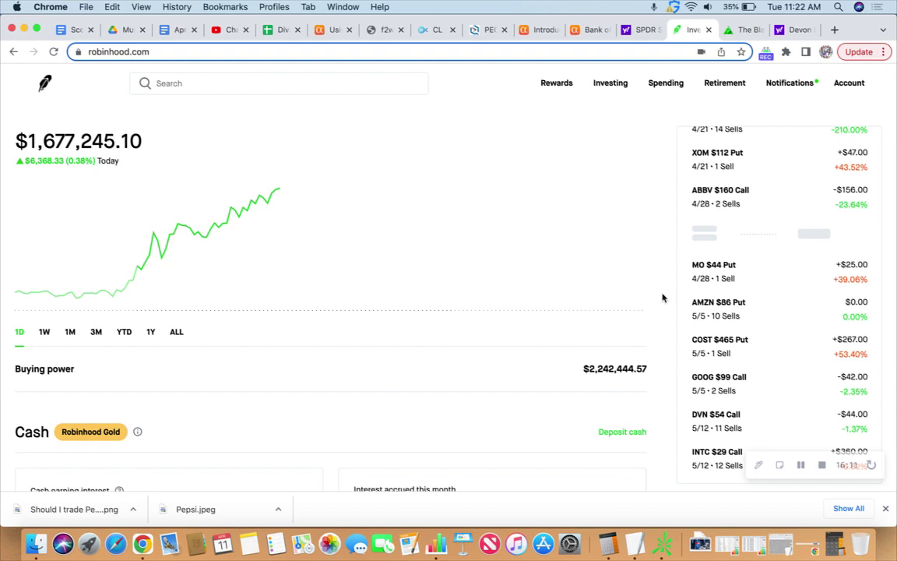
click(824, 466)
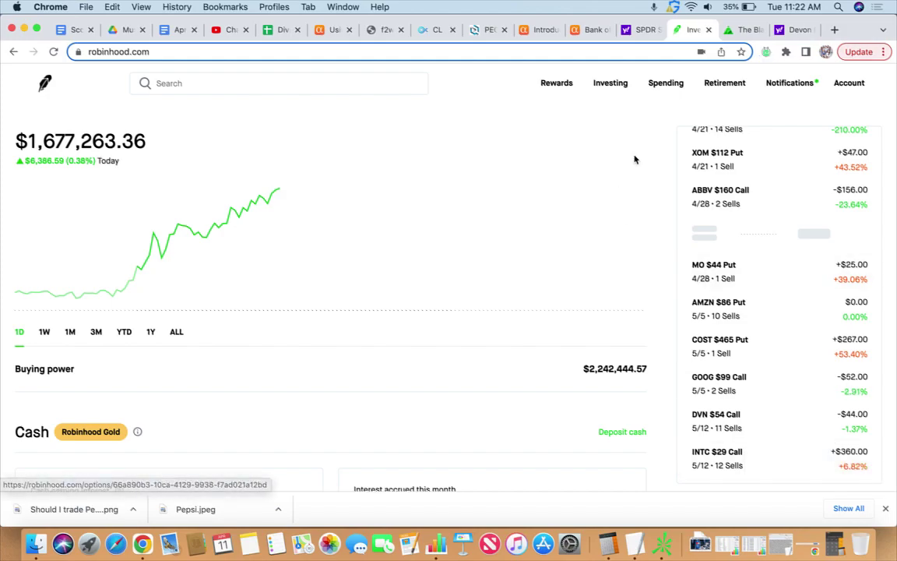